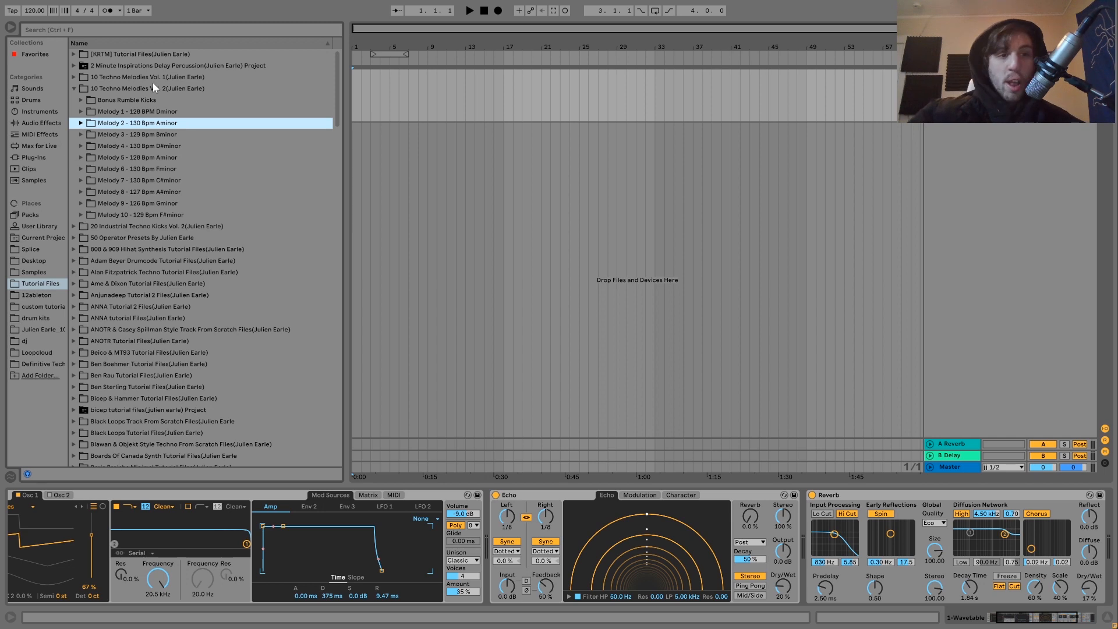
Step: Browse the melody folders in 10 Techno Melodies Vol. 2 and preview Melody 2.wav, Melody 7.wav, Melody 8.wav and Melody 1.wav
{"action": "left_click", "coordinate": [80, 123]}
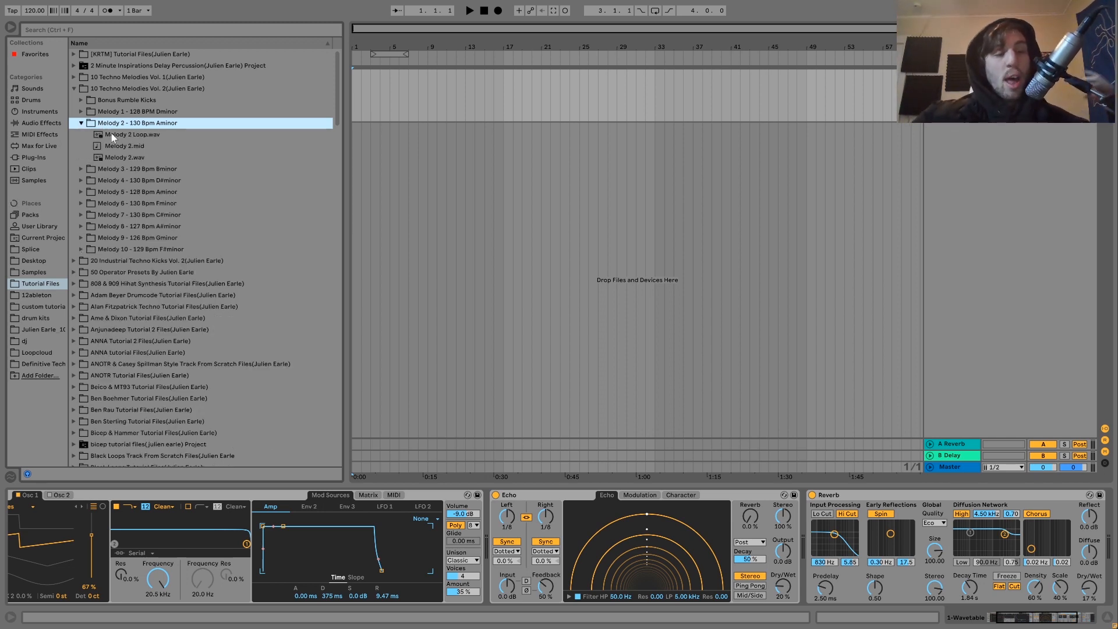
{"action": "left_click", "coordinate": [81, 112]}
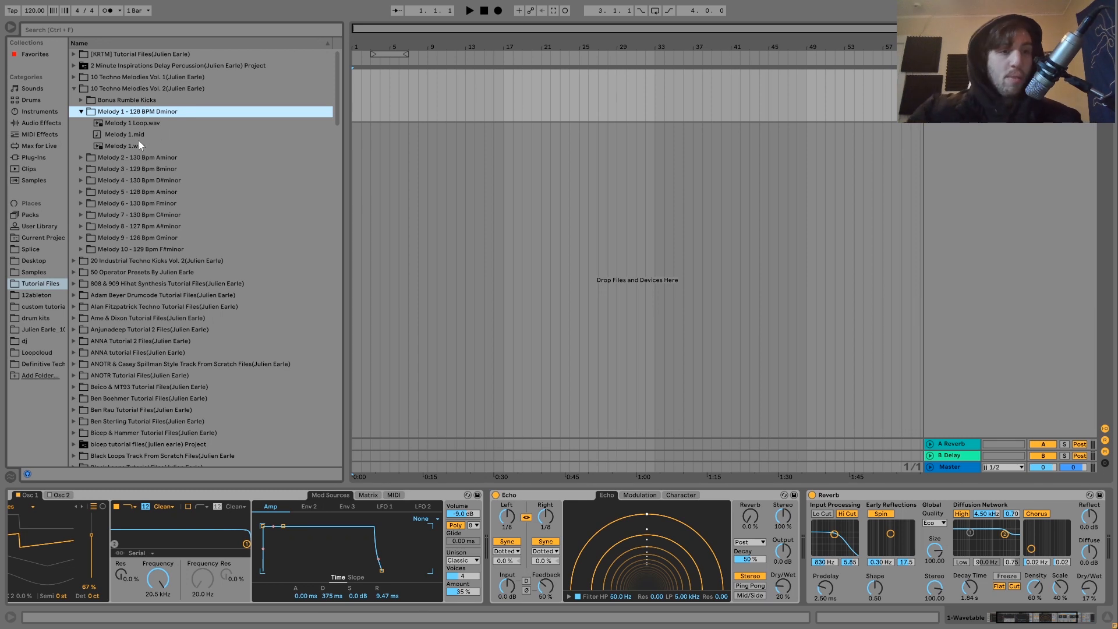
{"action": "left_click", "coordinate": [82, 159]}
{"action": "left_click", "coordinate": [134, 157]}
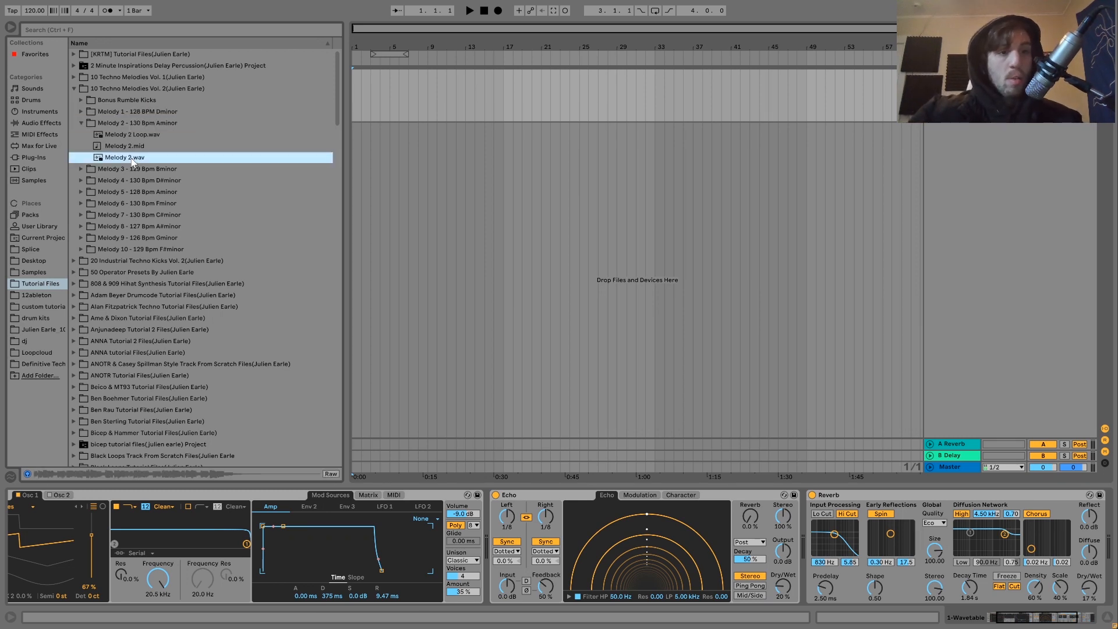
{"action": "left_click", "coordinate": [81, 215]}
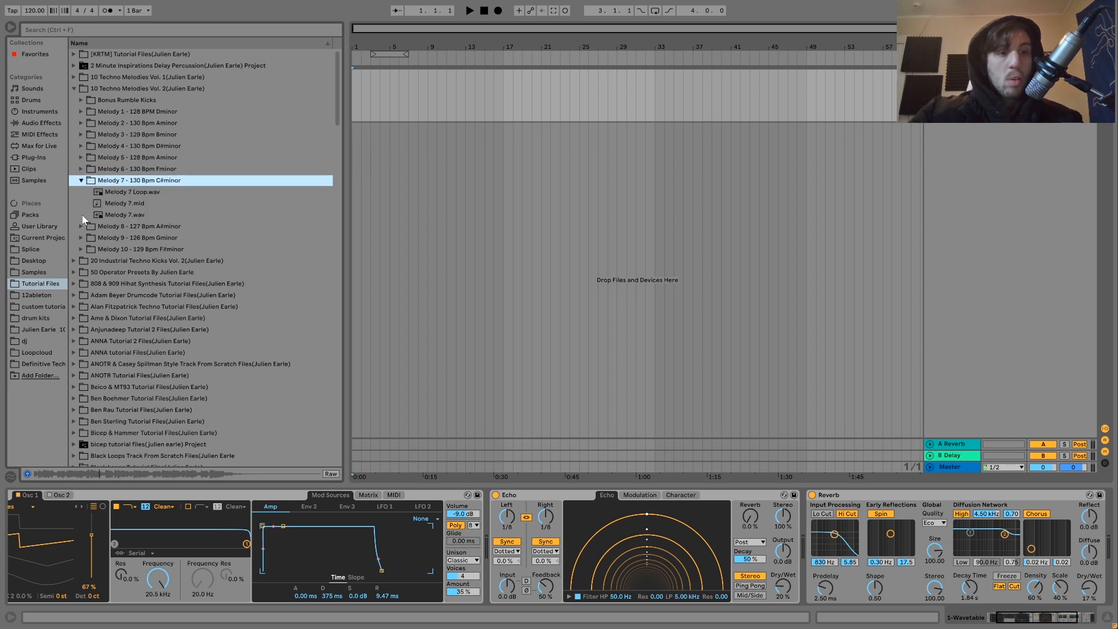
{"action": "left_click", "coordinate": [126, 216]}
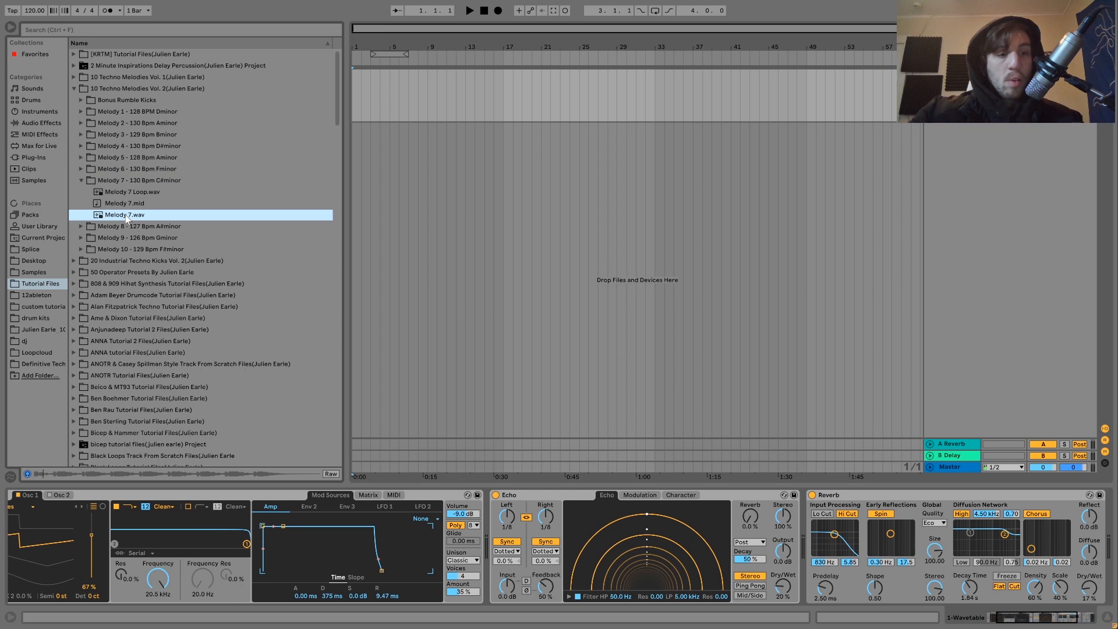
{"action": "left_click", "coordinate": [81, 228]}
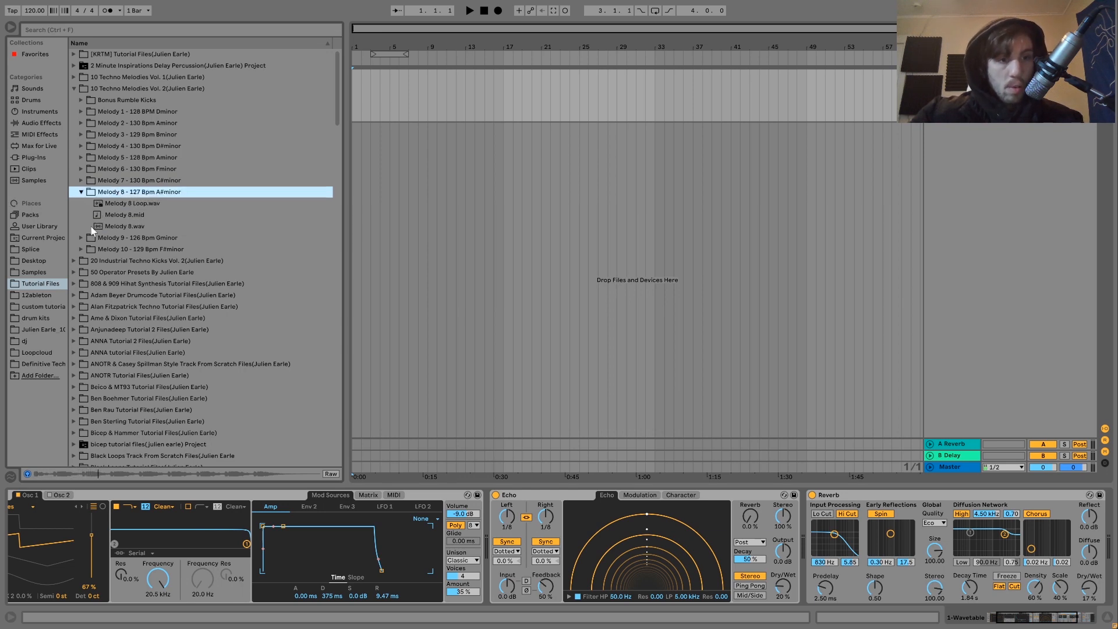
{"action": "left_click", "coordinate": [136, 228]}
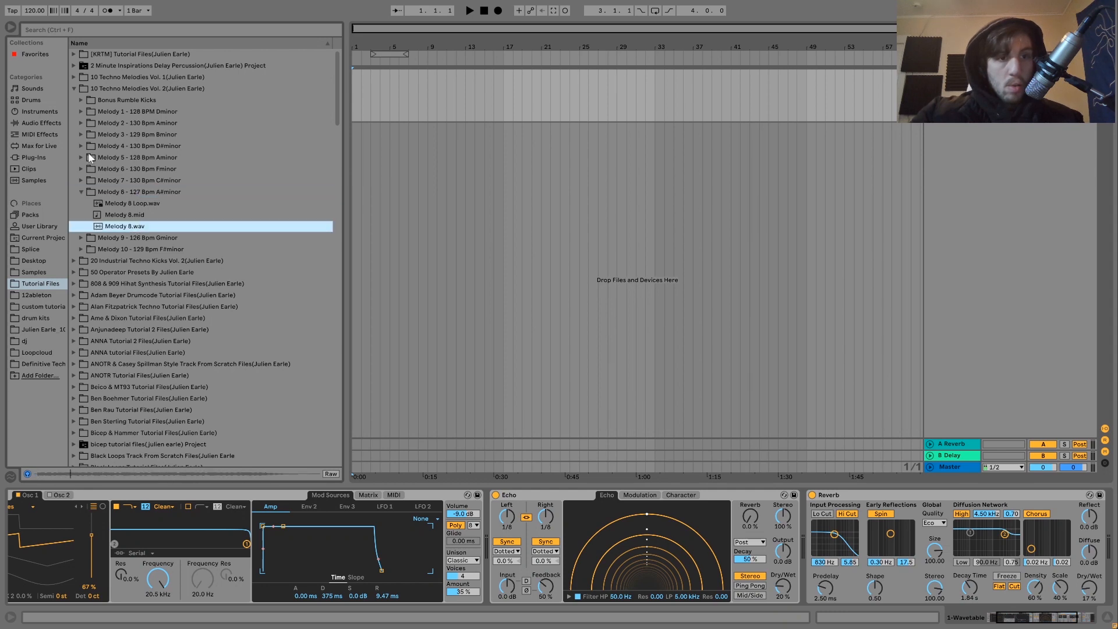
{"action": "left_click", "coordinate": [81, 123]}
{"action": "left_click", "coordinate": [131, 157]}
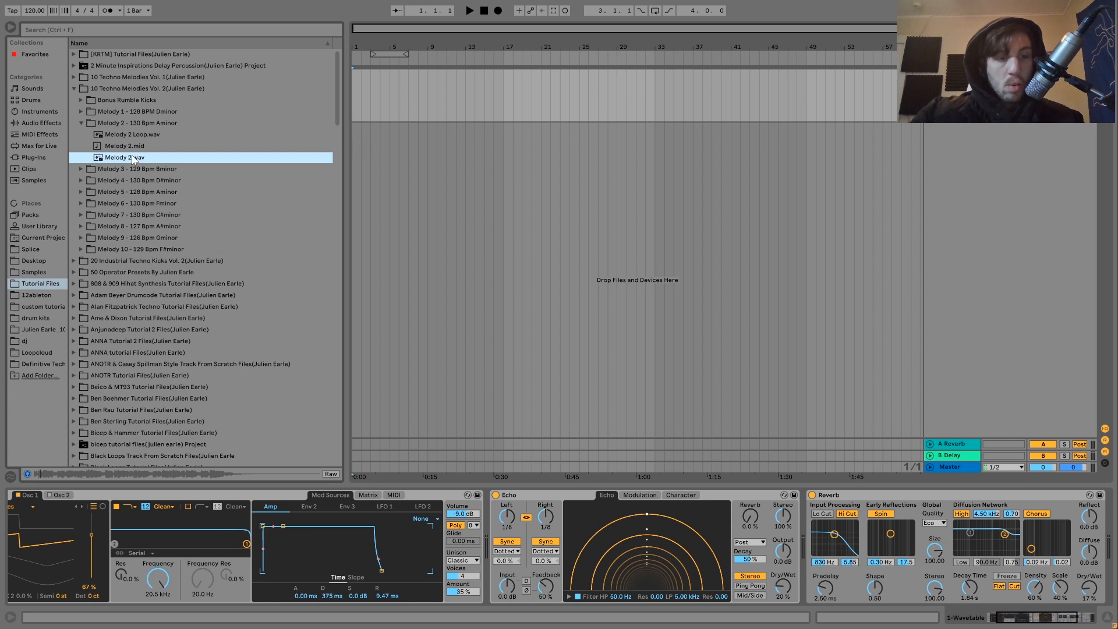
{"action": "left_click", "coordinate": [93, 111]}
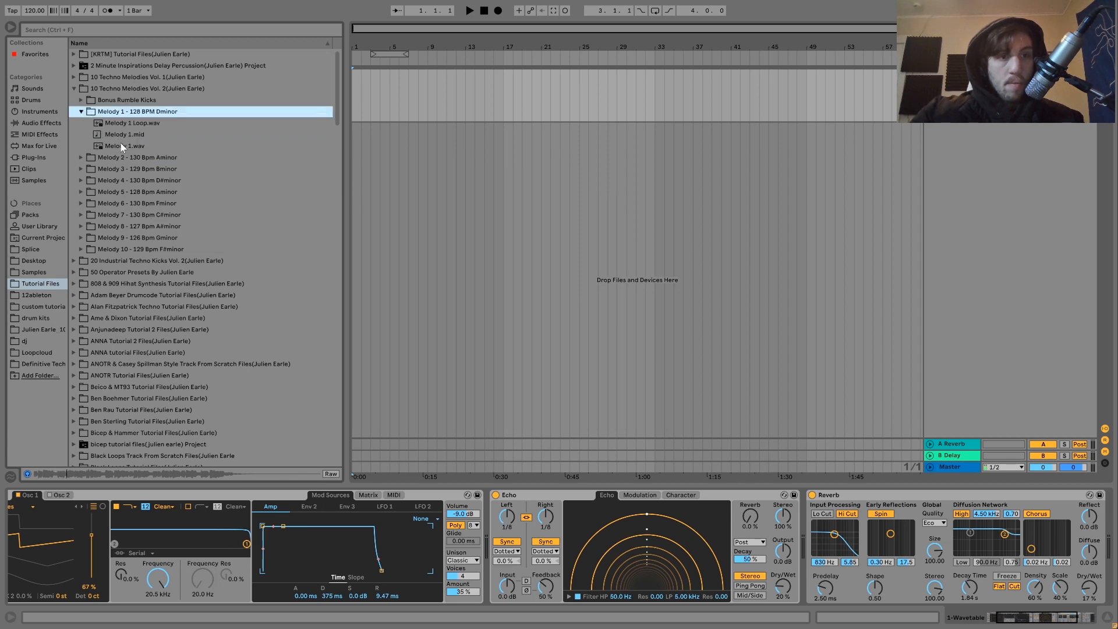
{"action": "left_click", "coordinate": [123, 147]}
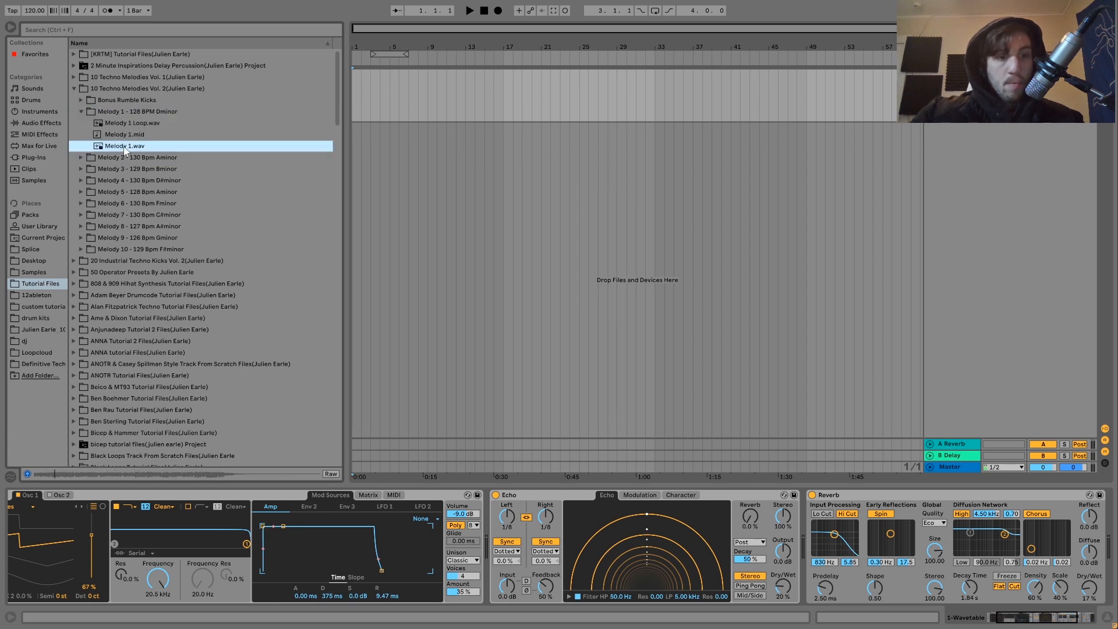
Step: Collapse the Melody 1 folder, audition the first two kick samples in the Bonus Rumble Kicks folder, and collapse that folder
{"action": "left_click", "coordinate": [108, 113]}
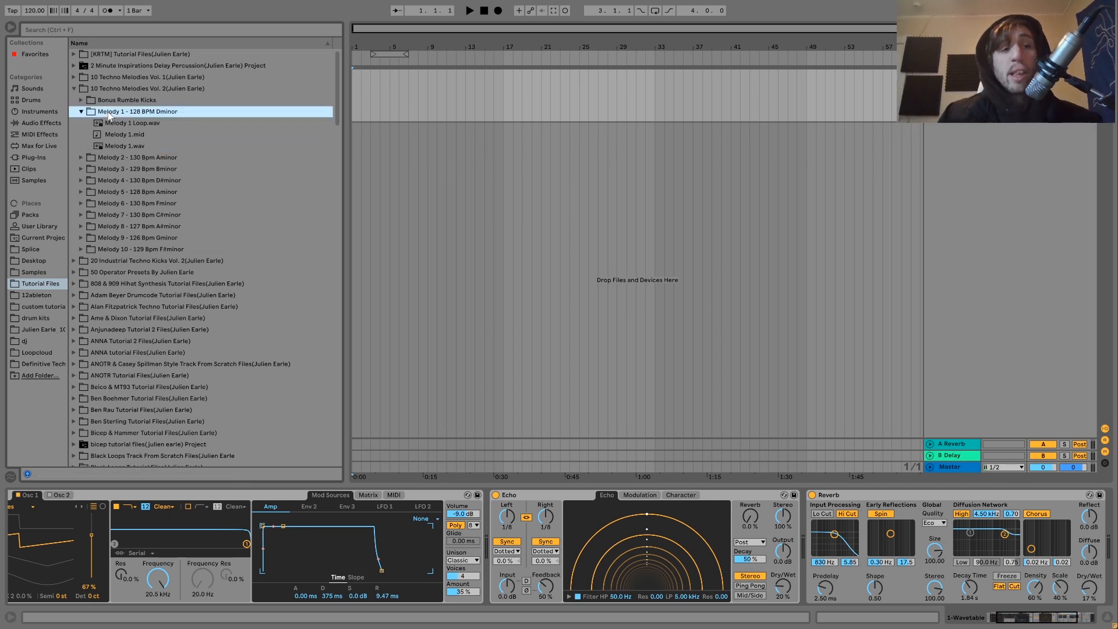
{"action": "key", "text": "Left"}
{"action": "key", "text": "Up"}
{"action": "key", "text": "Right"}
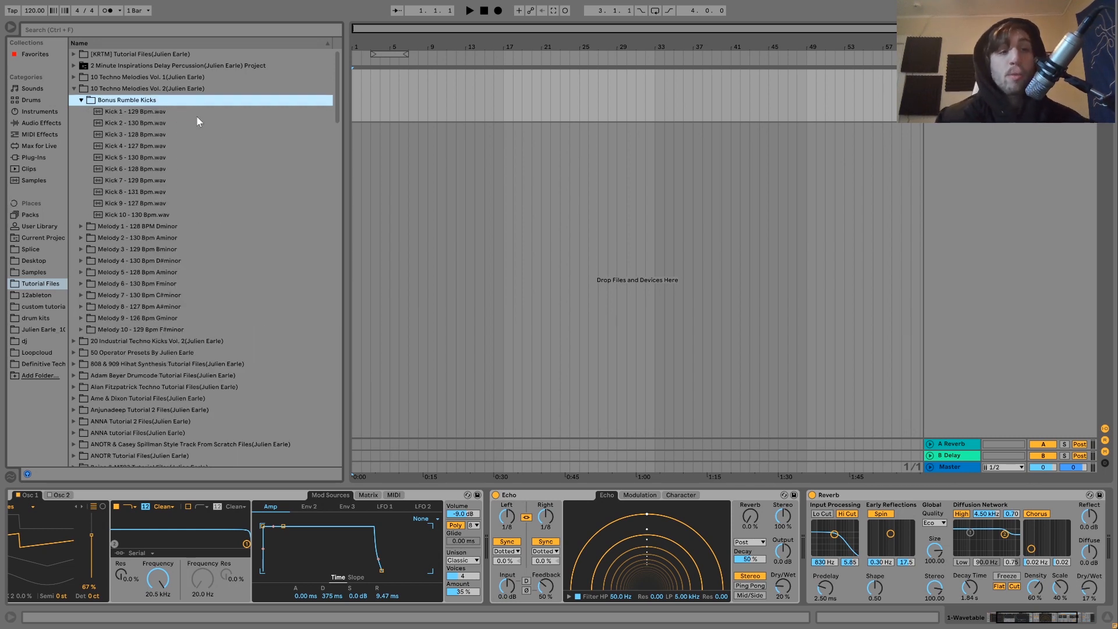
{"action": "key", "text": "Down"}
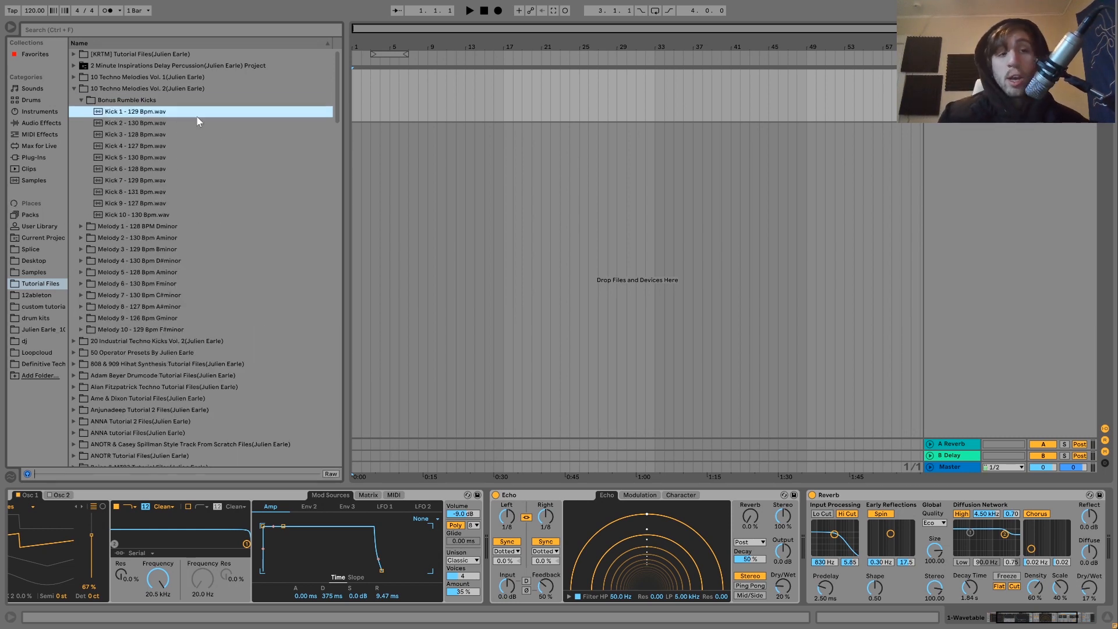
{"action": "key", "text": "Down"}
{"action": "key", "text": "Left"}
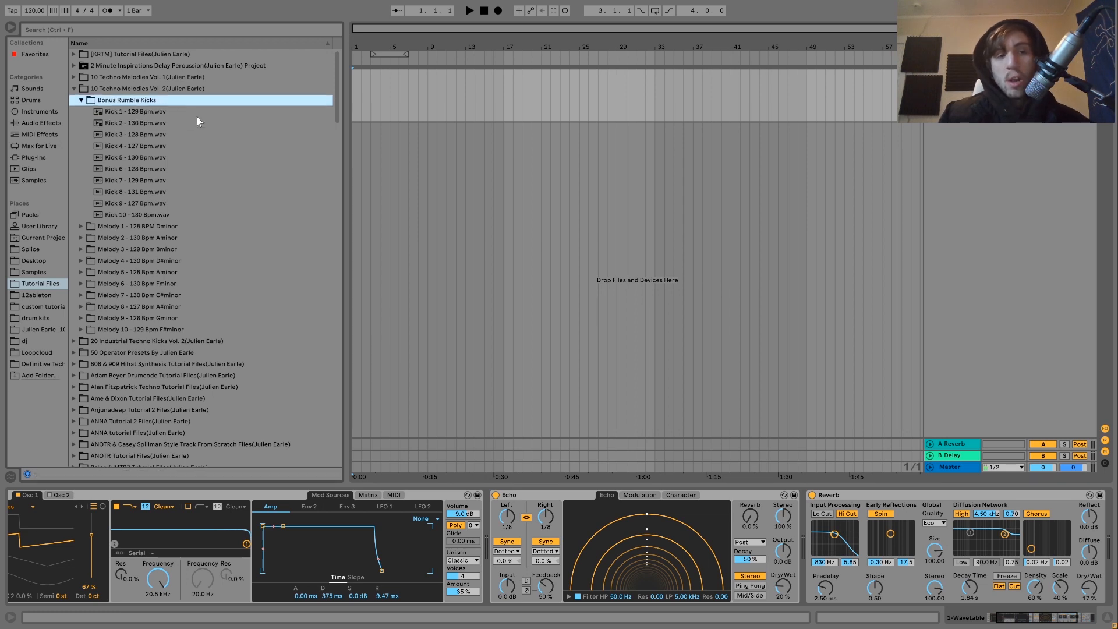
{"action": "key", "text": "Left"}
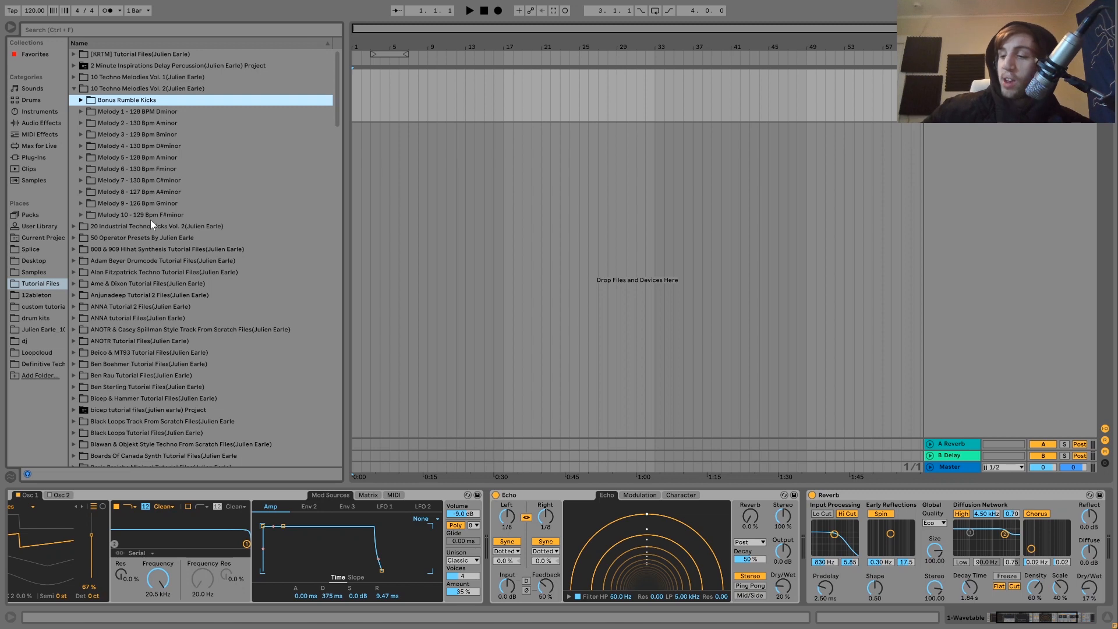
Step: Loop the first four bars of the Wavetable track and create an empty four-bar MIDI clip there
{"action": "left_click", "coordinate": [222, 579]}
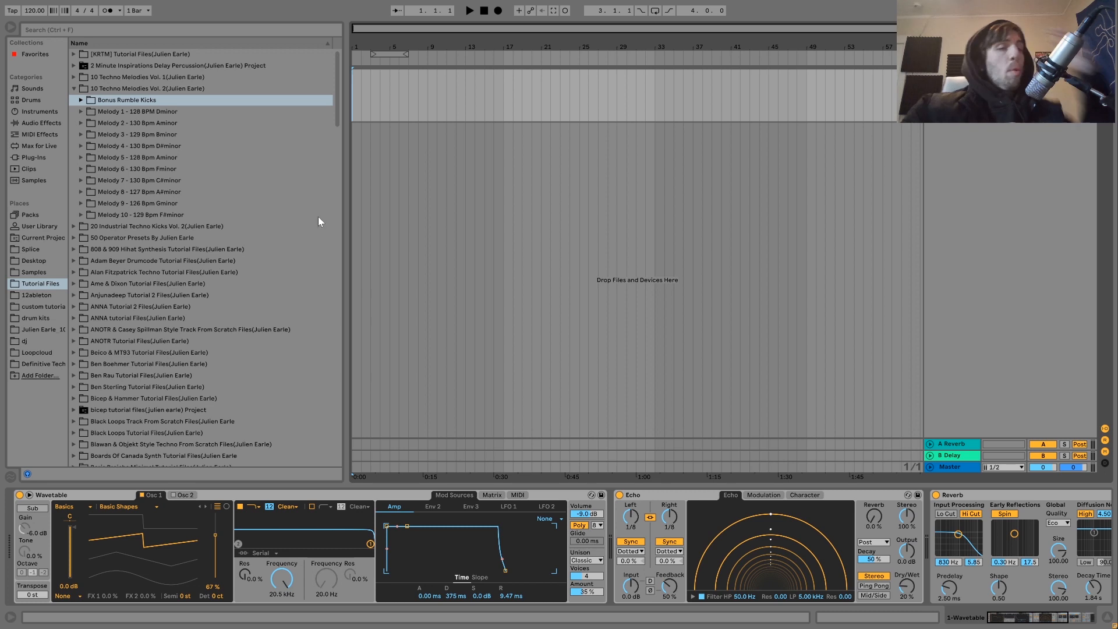
{"action": "left_click", "coordinate": [389, 96], "text": "shift"}
{"action": "left_click_drag", "start_coordinate": [423, 100], "coordinate": [392, 97]}
{"action": "key", "text": "ctrl+l"}
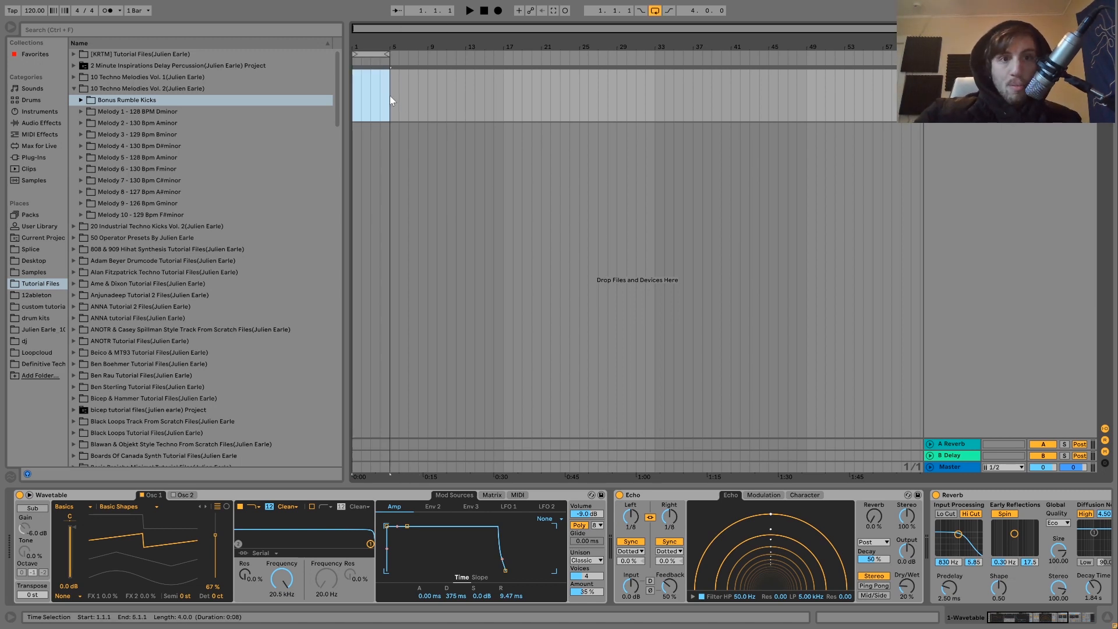
{"action": "key", "text": "ctrl+shift+m"}
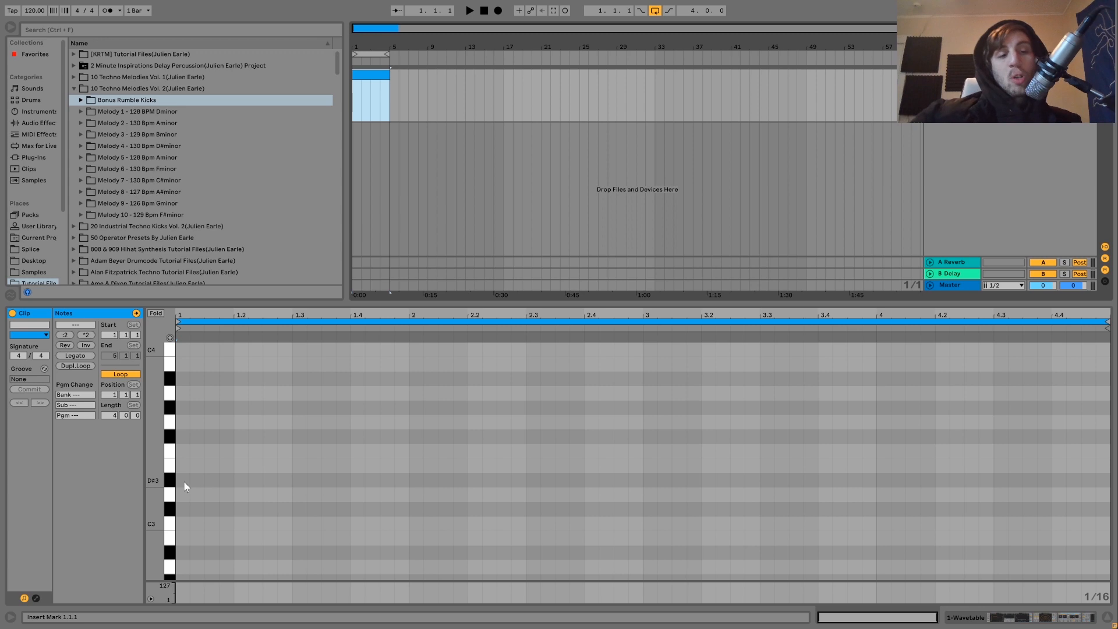
Step: Place 1/16 notes at D#3 on 1.1.1, F3 on 1.1.2 and F#3 on 1.1.4, and play the phrase back
{"action": "double_click", "coordinate": [184, 481]}
{"action": "left_click_drag", "start_coordinate": [184, 481], "coordinate": [189, 481]}
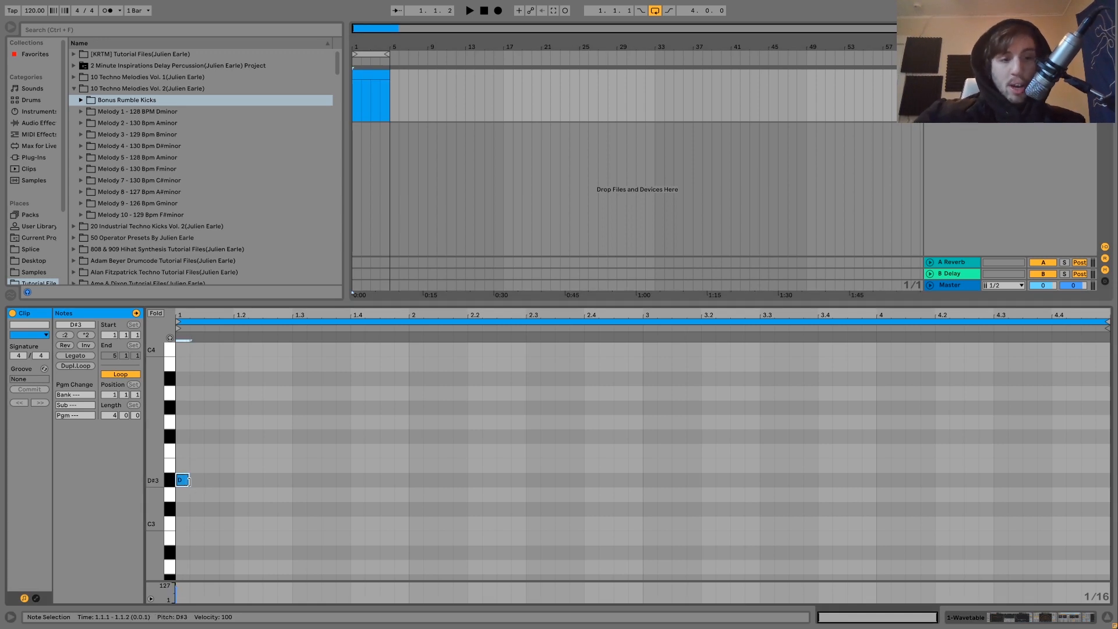
{"action": "key", "text": "ctrl+d"}
{"action": "key", "text": "Up"}
{"action": "key", "text": "Up"}
{"action": "key", "text": "ctrl+d"}
{"action": "key", "text": "Right"}
{"action": "key", "text": "Up"}
{"action": "key", "text": "space"}
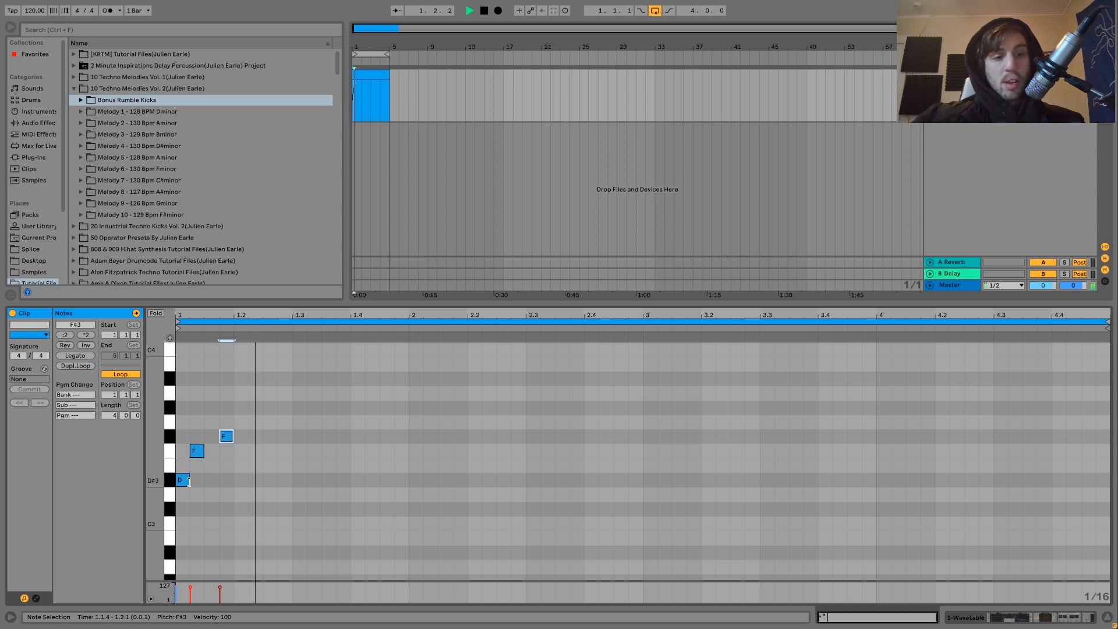
{"action": "key", "text": "space"}
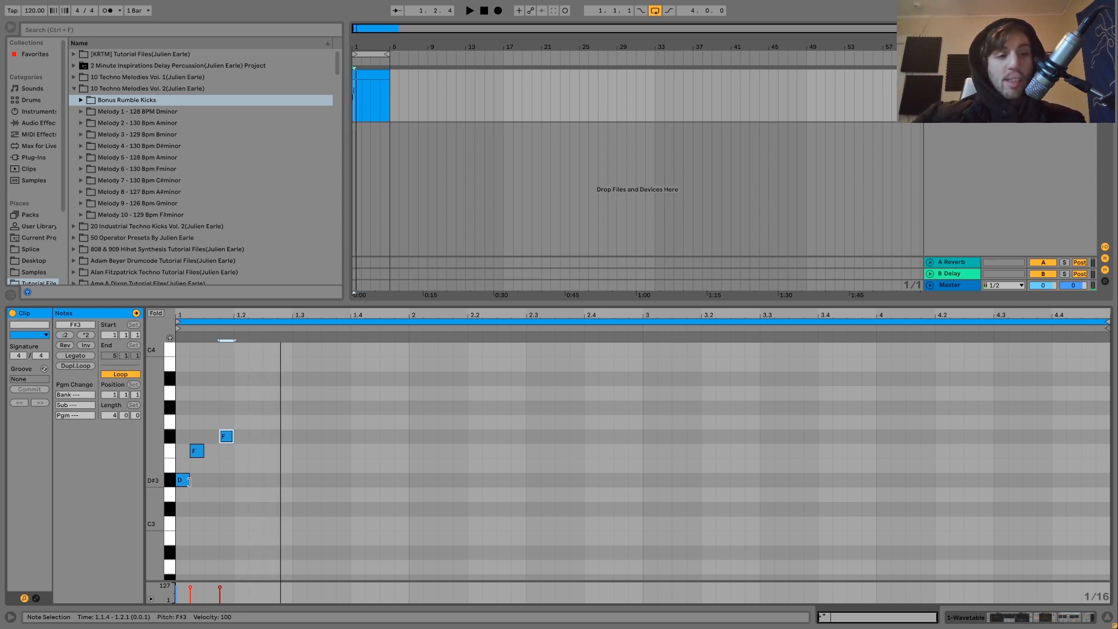
{"action": "key", "text": "space"}
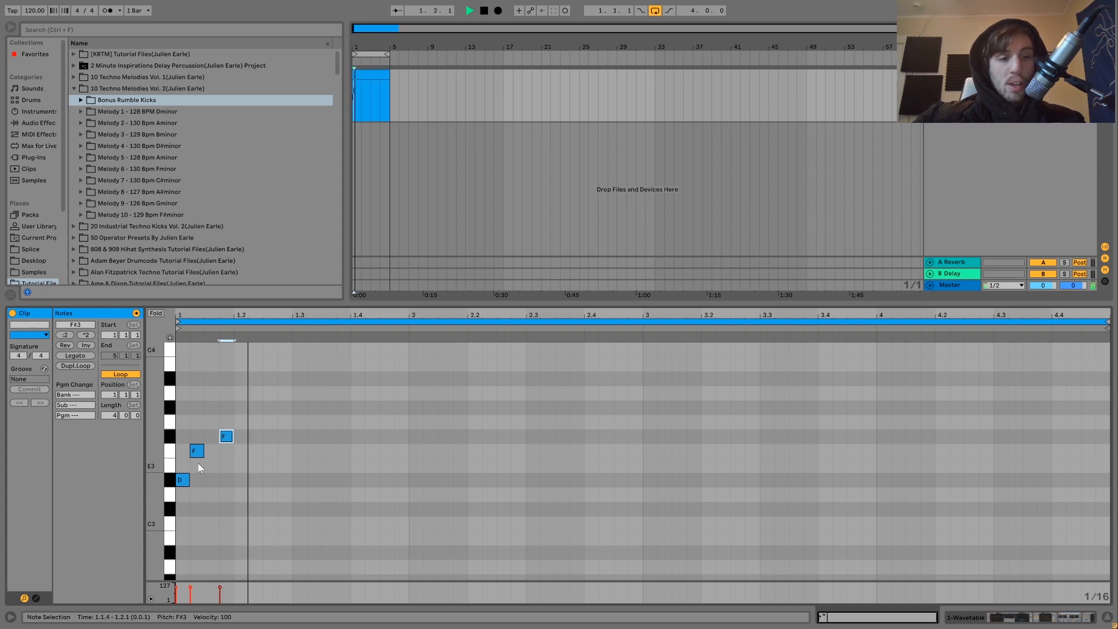
{"action": "key", "text": "space"}
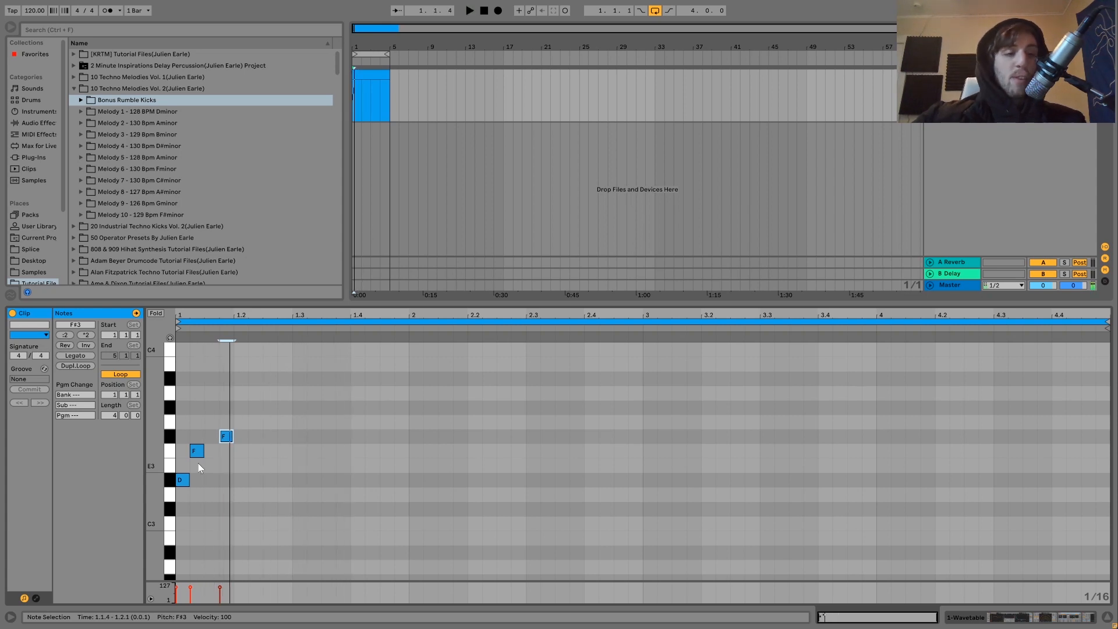
Step: Try the third note at G3, listen to it, and move it back to F#3 for comparison
{"action": "key", "text": "Up"}
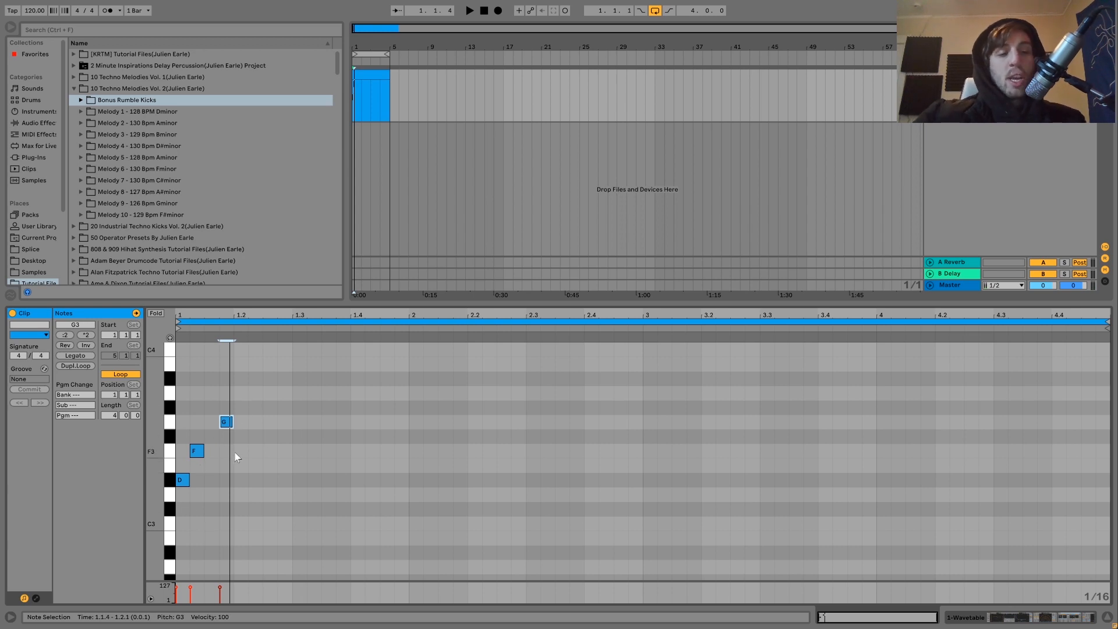
{"action": "key", "text": "space"}
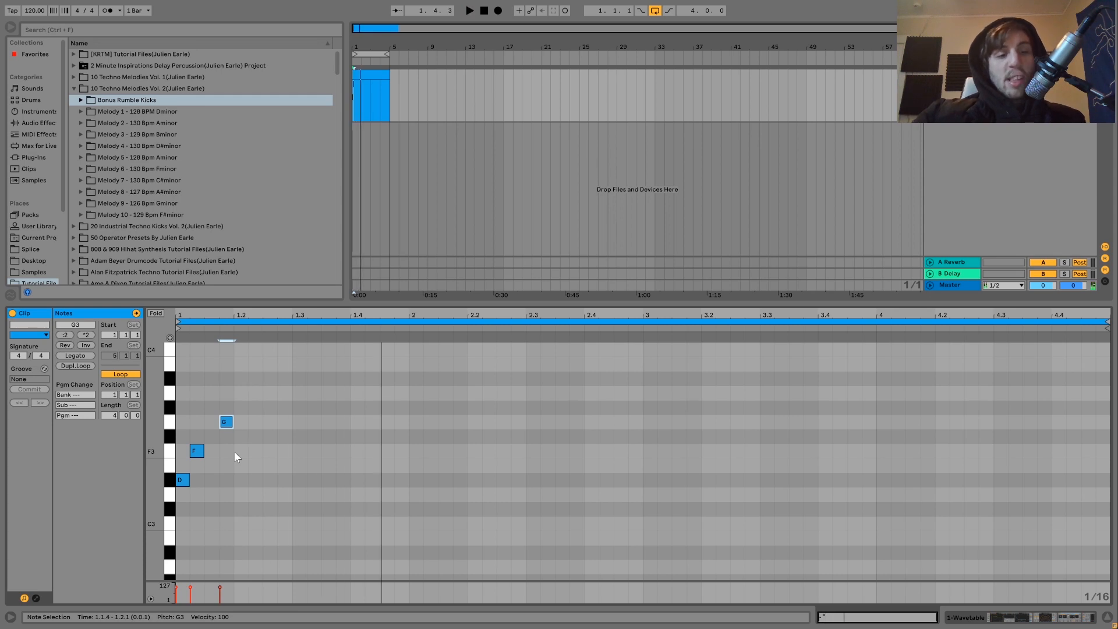
{"action": "key", "text": "space"}
{"action": "key", "text": "space"}
{"action": "key", "text": "Down"}
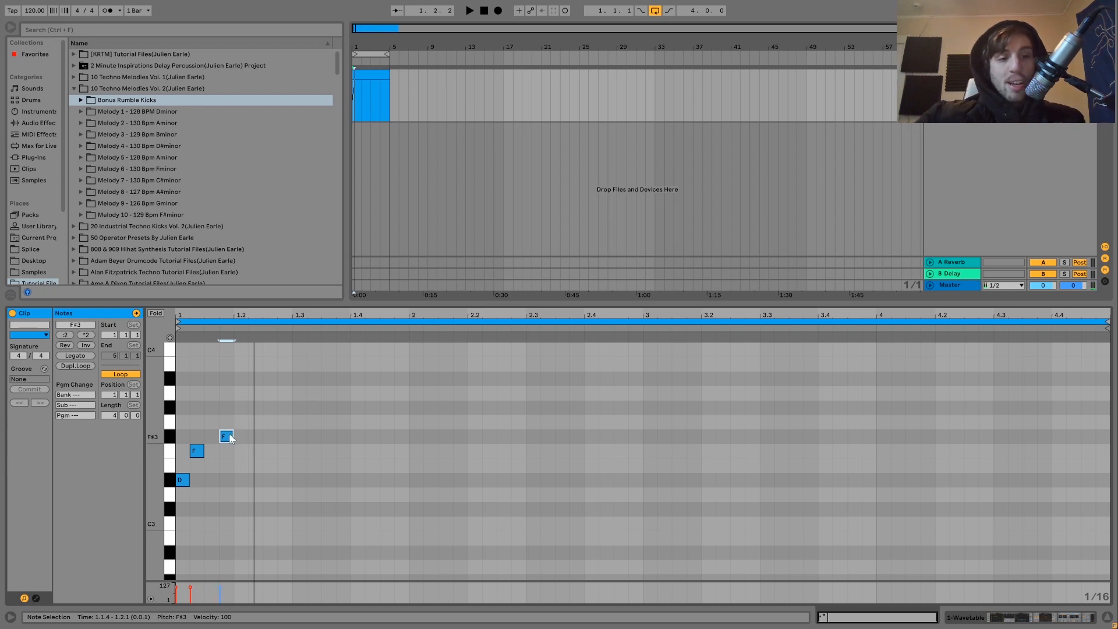
{"action": "key", "text": "space"}
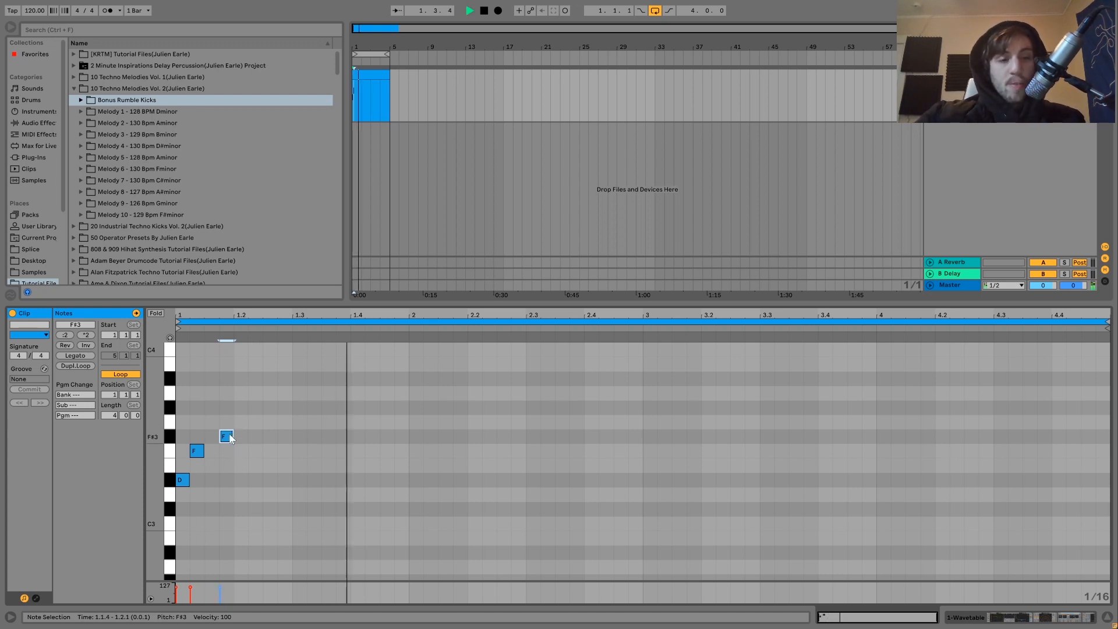
{"action": "key", "text": "space"}
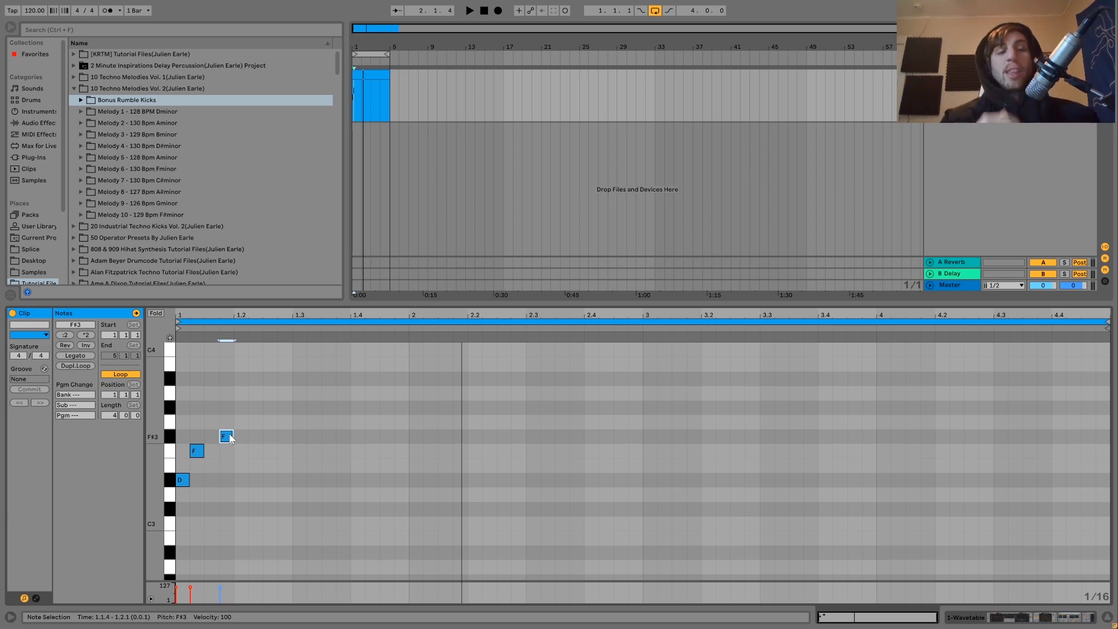
Step: Replace the F3 and F#3 notes with a duplicate of the D#3 note placed at A#3 on 1.1.3, and play it back
{"action": "double_click", "coordinate": [197, 450]}
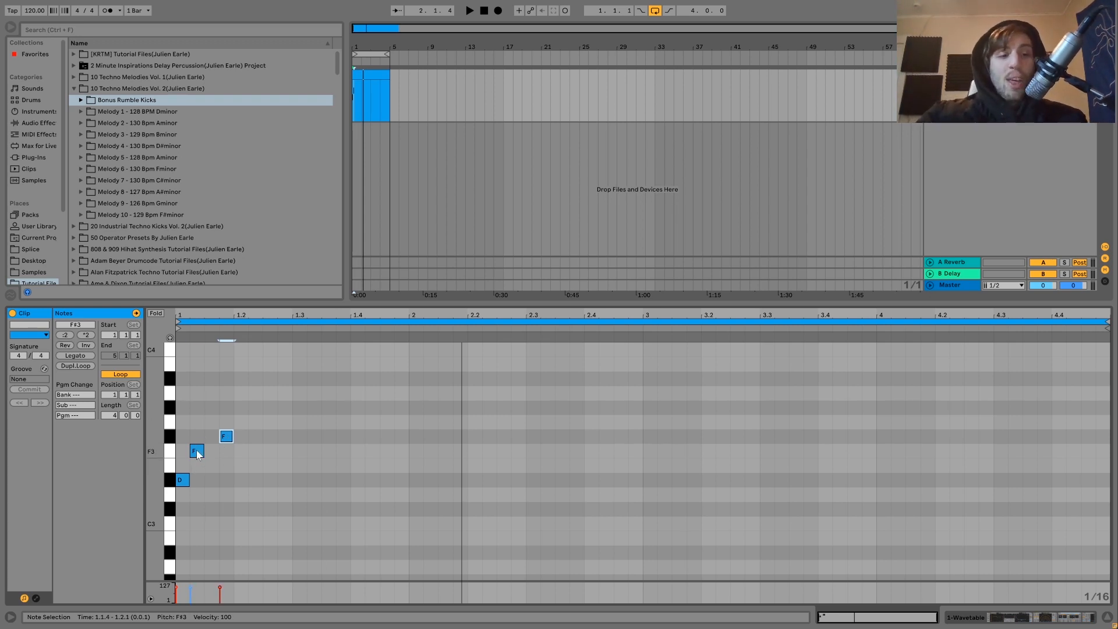
{"action": "double_click", "coordinate": [228, 438]}
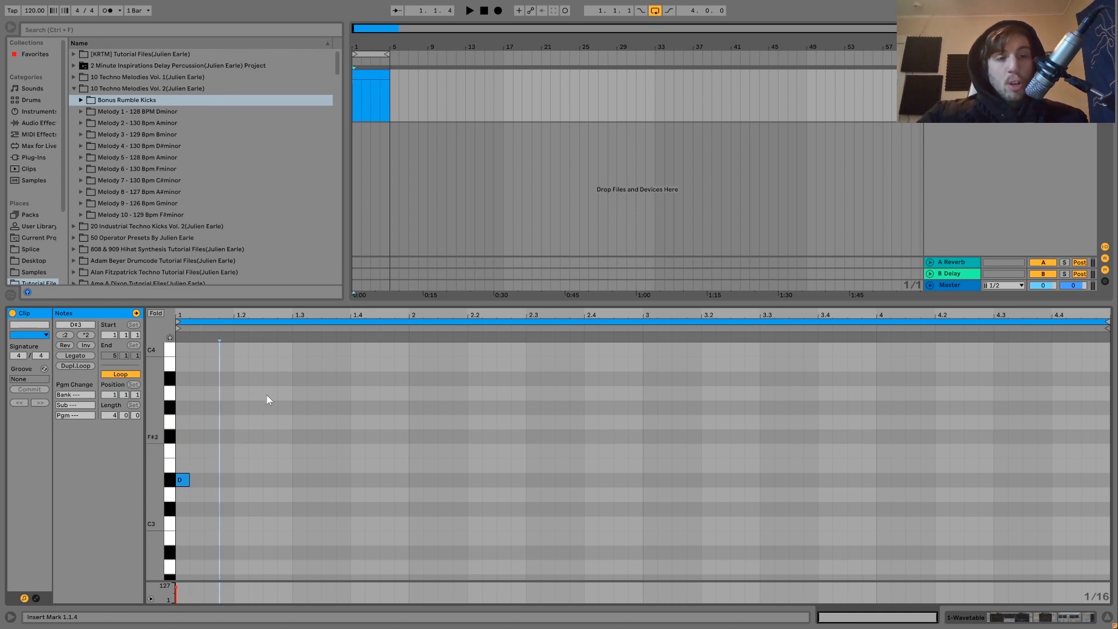
{"action": "left_click", "coordinate": [184, 481]}
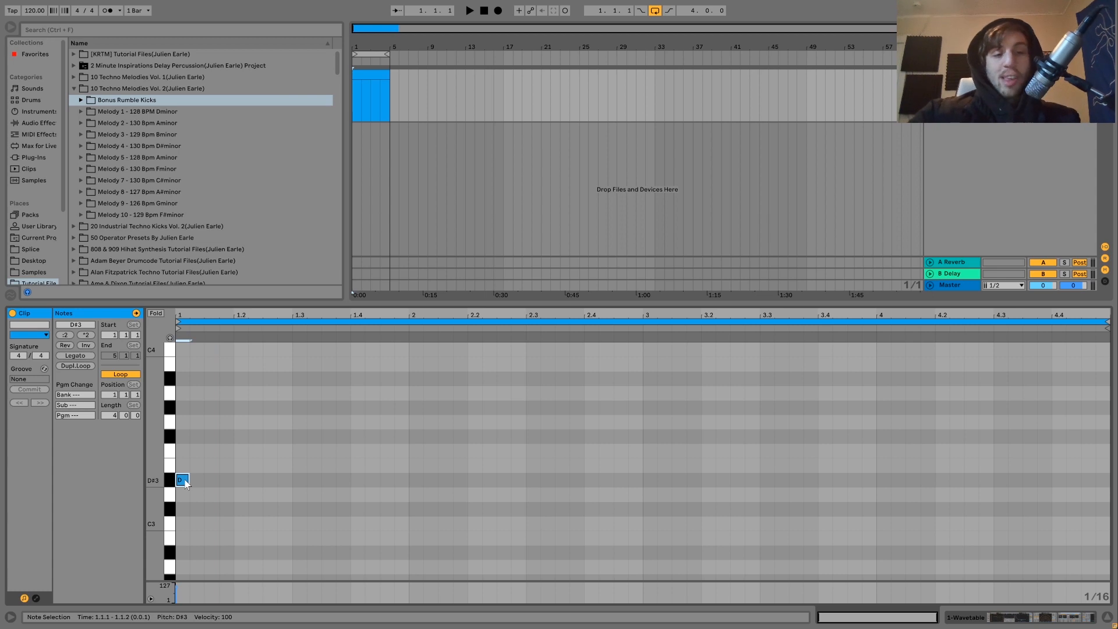
{"action": "key", "text": "ctrl+d"}
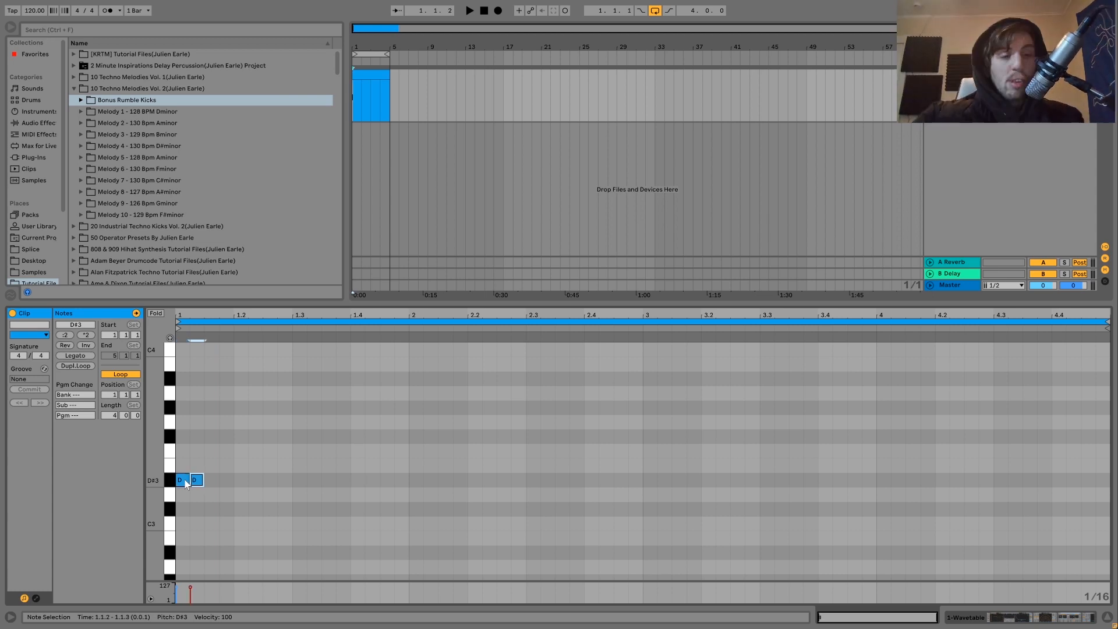
{"action": "key", "text": "Up"}
{"action": "key", "text": "Up"}
{"action": "key", "text": "Up"}
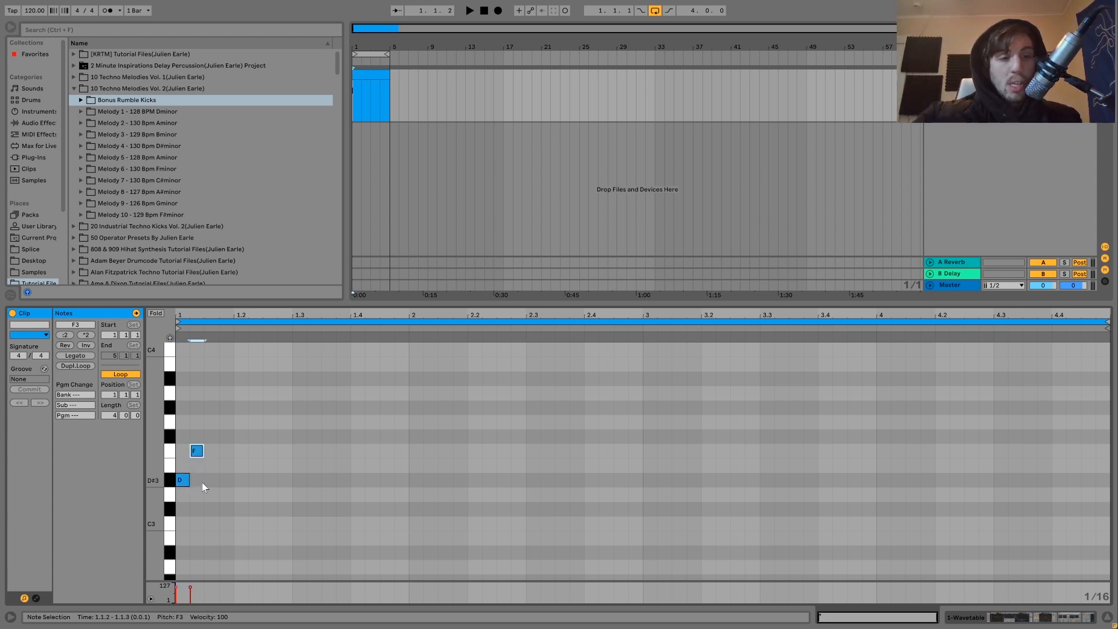
{"action": "key", "text": "Up"}
{"action": "key", "text": "Up"}
{"action": "key", "text": "Up"}
{"action": "key", "text": "Up"}
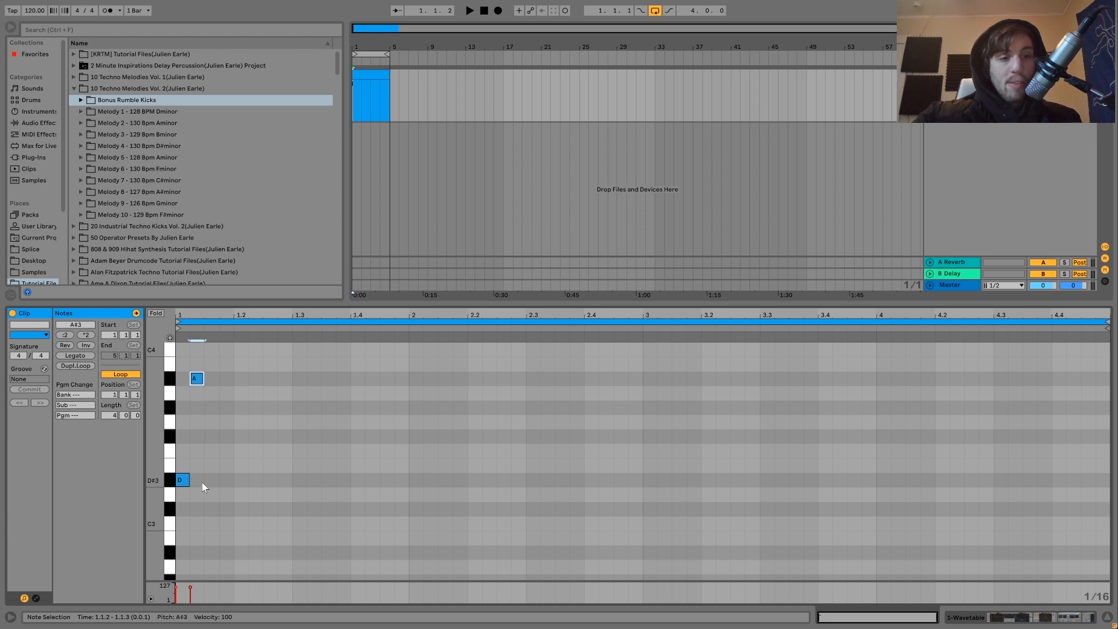
{"action": "key", "text": "Right"}
{"action": "key", "text": "space"}
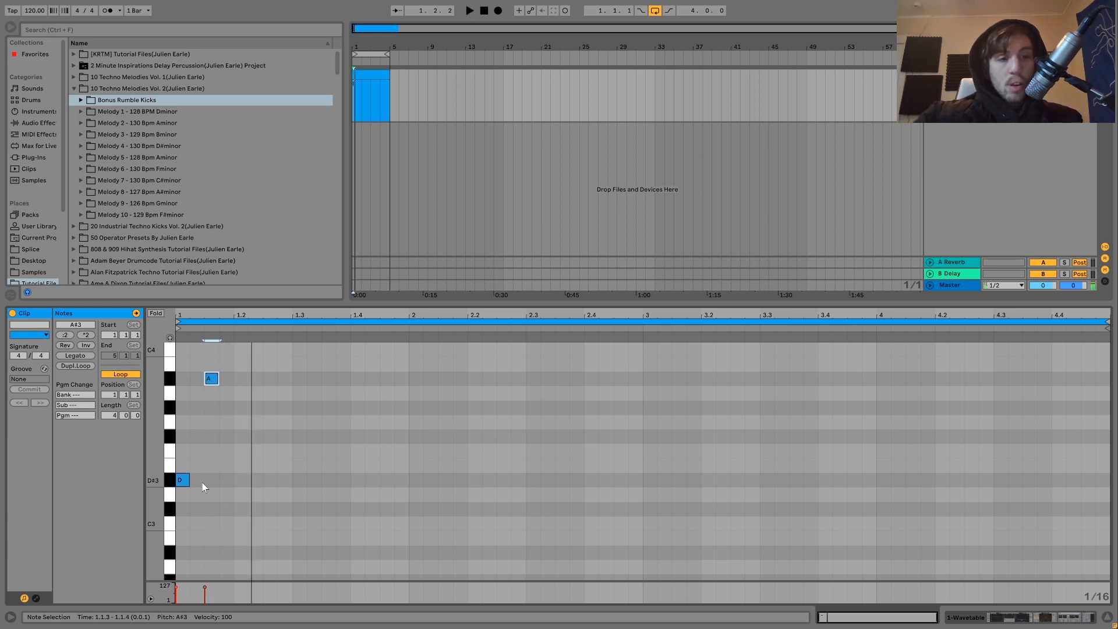
Step: Listen to the two-note phrase and replace the A#3 note with a B3 note on 1.1.3
{"action": "key", "text": "space"}
{"action": "key", "text": "space"}
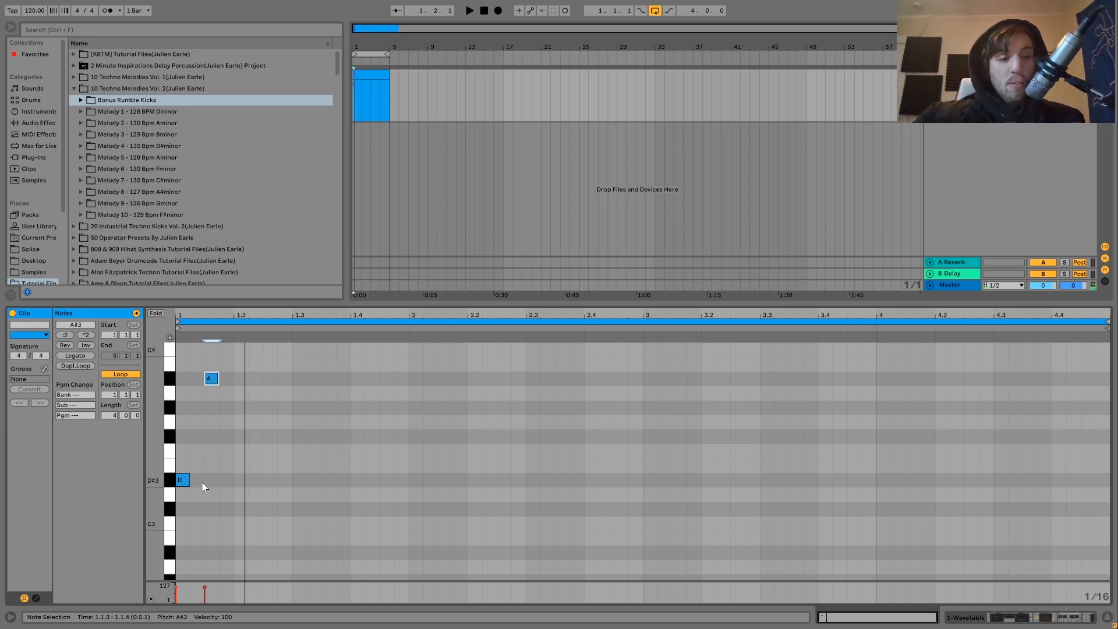
{"action": "key", "text": "space"}
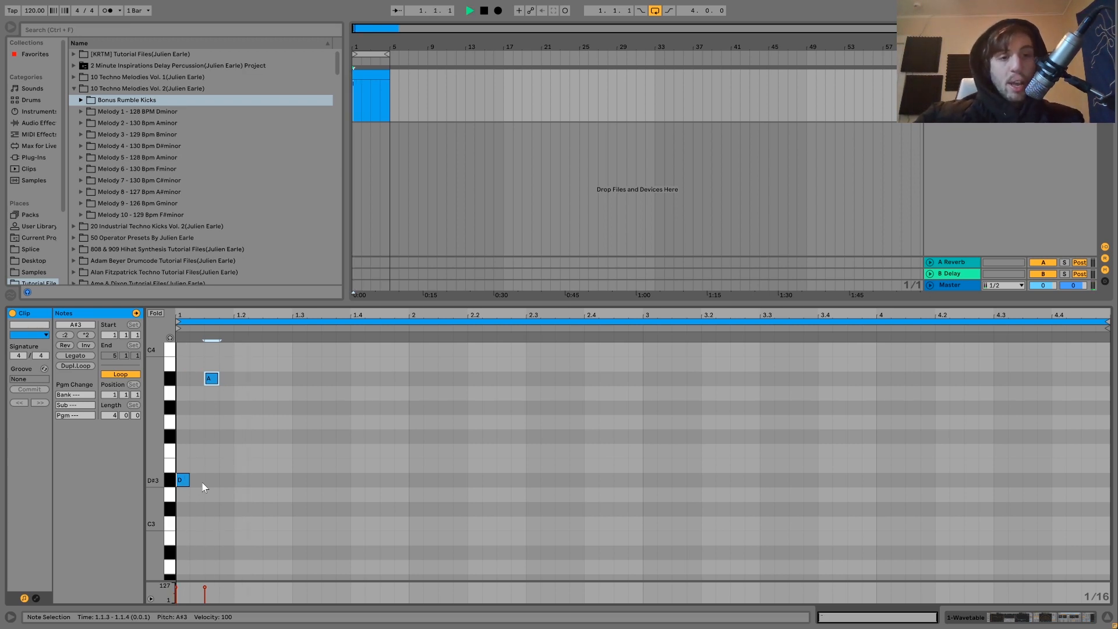
{"action": "key", "text": "ctrl+d"}
{"action": "key", "text": "Up"}
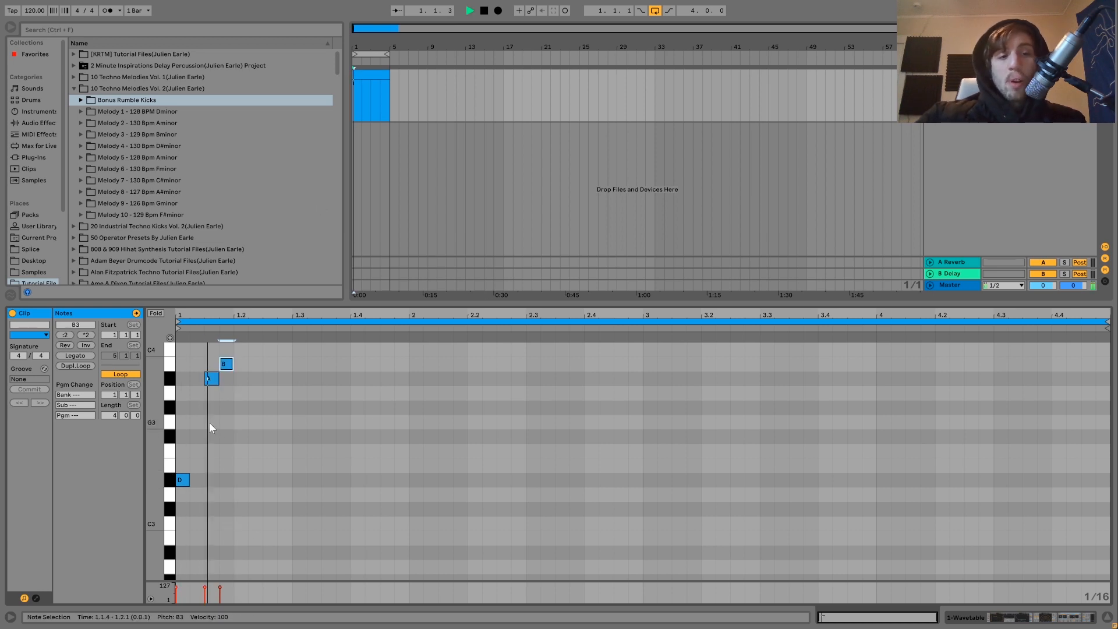
{"action": "double_click", "coordinate": [214, 376]}
{"action": "left_click", "coordinate": [228, 365]}
{"action": "key", "text": "Left"}
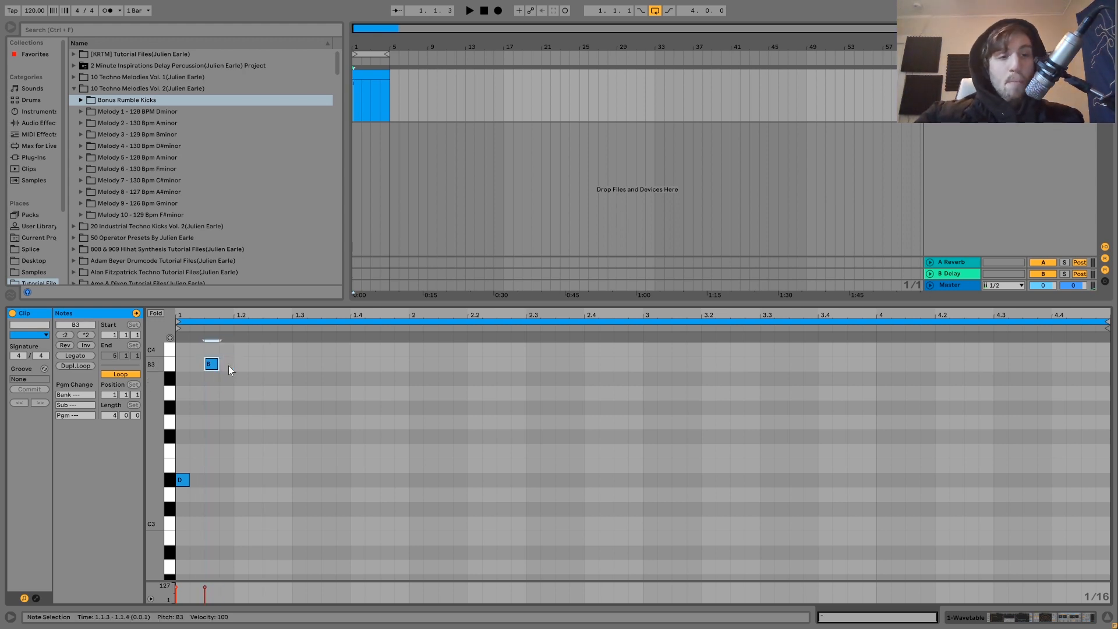
Step: Lower the note on 1.1.3 by one octave to B2 and play the phrase back
{"action": "key", "text": "shift+Down"}
{"action": "key", "text": "space"}
{"action": "key", "text": "space"}
Step: Duplicate the B2 note, place the copy at F#3 on 1.2.1, and play the phrase back
{"action": "key", "text": "ctrl+d"}
{"action": "key", "text": "Right"}
{"action": "key", "text": "Up"}
{"action": "key", "text": "Up"}
{"action": "key", "text": "Up"}
{"action": "key", "text": "Up"}
{"action": "key", "text": "Up"}
{"action": "key", "text": "Up"}
{"action": "key", "text": "Up"}
{"action": "key", "text": "space"}
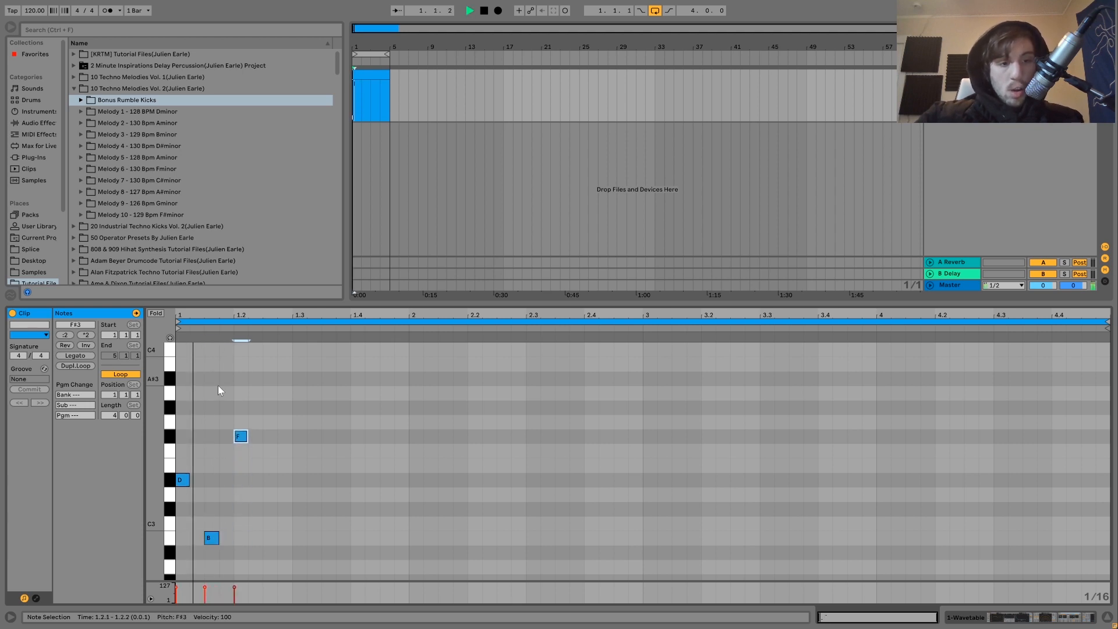
Step: Duplicate the F#3 note to F3 on 1.2.2, play it back, and briefly try the copy two semitones lower
{"action": "key", "text": "ctrl+d"}
{"action": "key", "text": "Down"}
{"action": "key", "text": "space"}
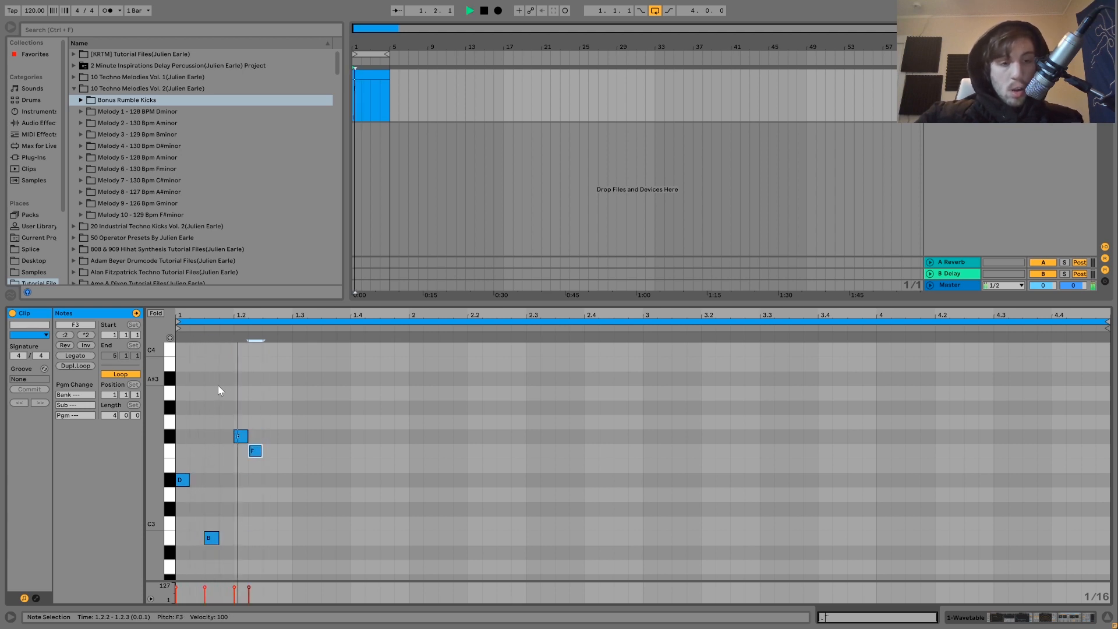
{"action": "key", "text": "space"}
{"action": "key", "text": "Down"}
{"action": "key", "text": "Down"}
{"action": "key", "text": "Up"}
{"action": "key", "text": "Up"}
Step: Duplicate the F3 note, place the copy at A#2 on 1.2.4, and play the phrase back
{"action": "key", "text": "ctrl+d"}
{"action": "key", "text": "Right"}
{"action": "key", "text": "Down"}
{"action": "key", "text": "Down"}
{"action": "key", "text": "Down"}
{"action": "key", "text": "Down"}
{"action": "key", "text": "Down"}
{"action": "key", "text": "Down"}
{"action": "key", "text": "Down"}
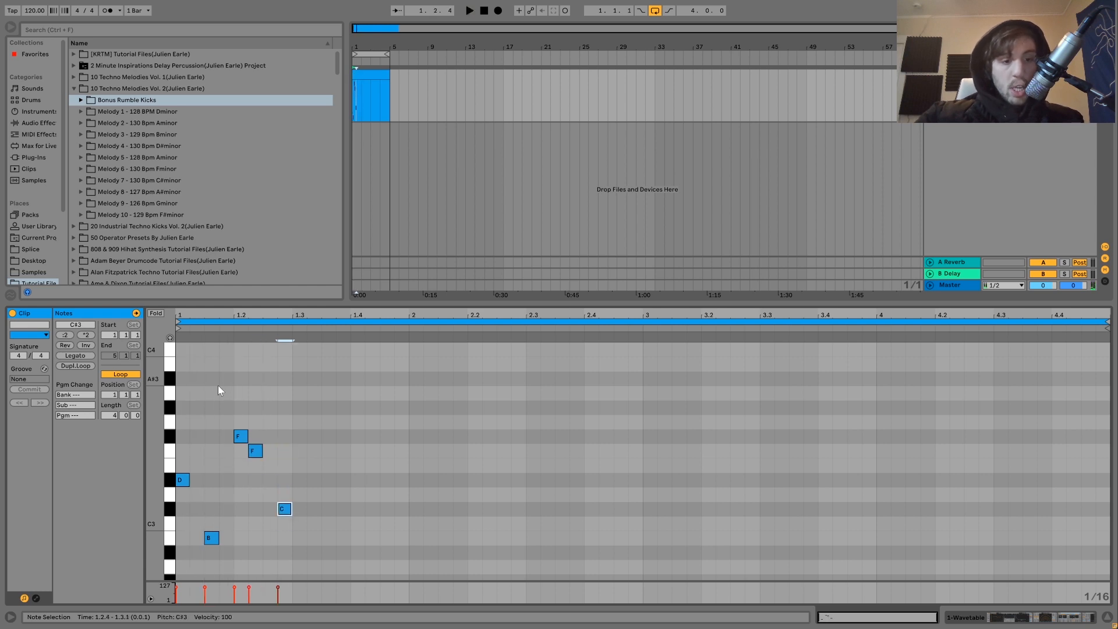
{"action": "key", "text": "space"}
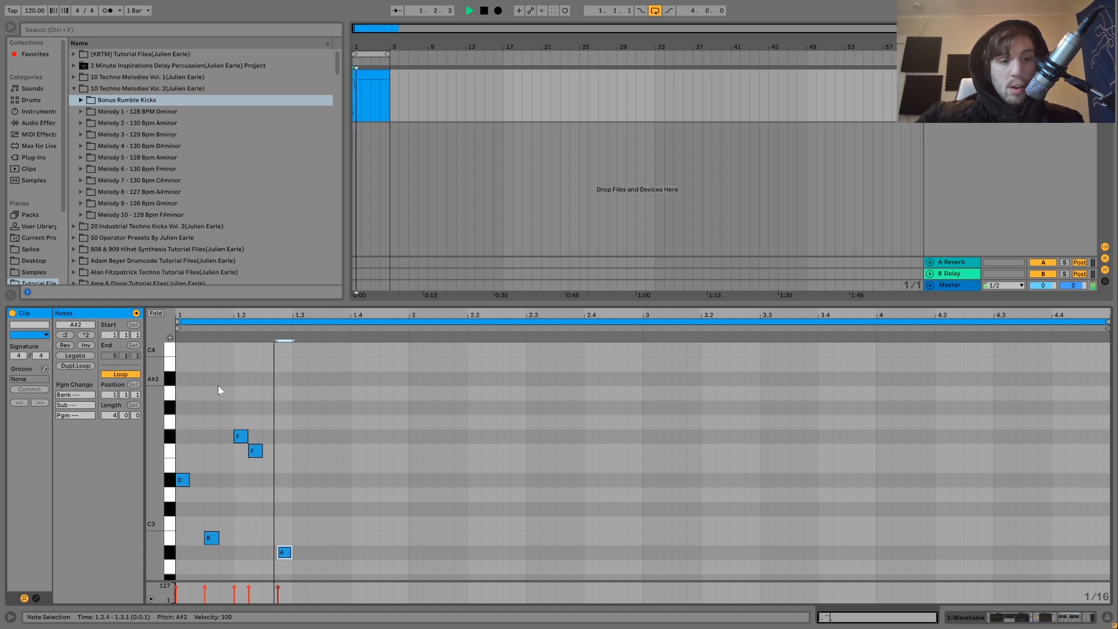
Step: Duplicate the whole five-note phrase until it fills the first two bars, and play it back
{"action": "key", "text": "ctrl+a"}
{"action": "key", "text": "ctrl+d"}
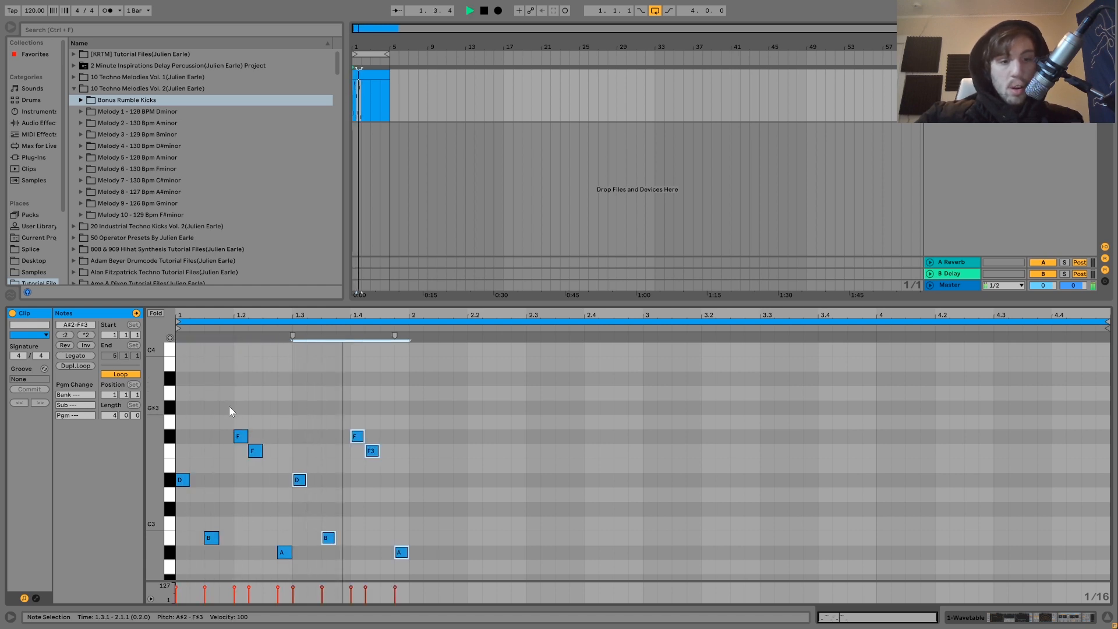
{"action": "key", "text": "space"}
{"action": "key", "text": "ctrl+d"}
{"action": "key", "text": "space"}
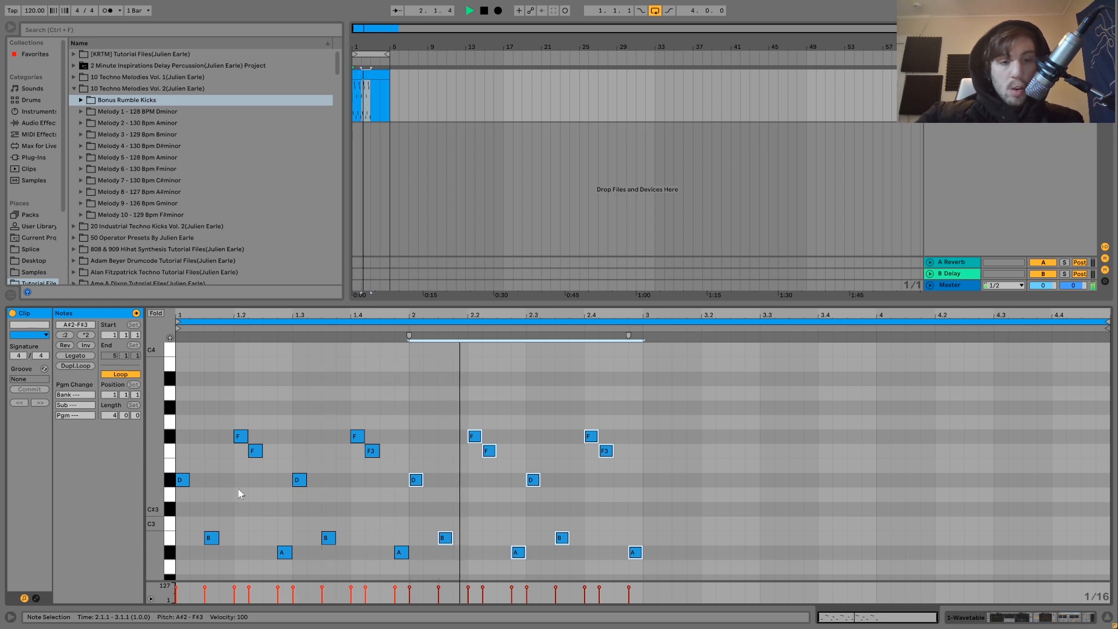
{"action": "key", "text": "space"}
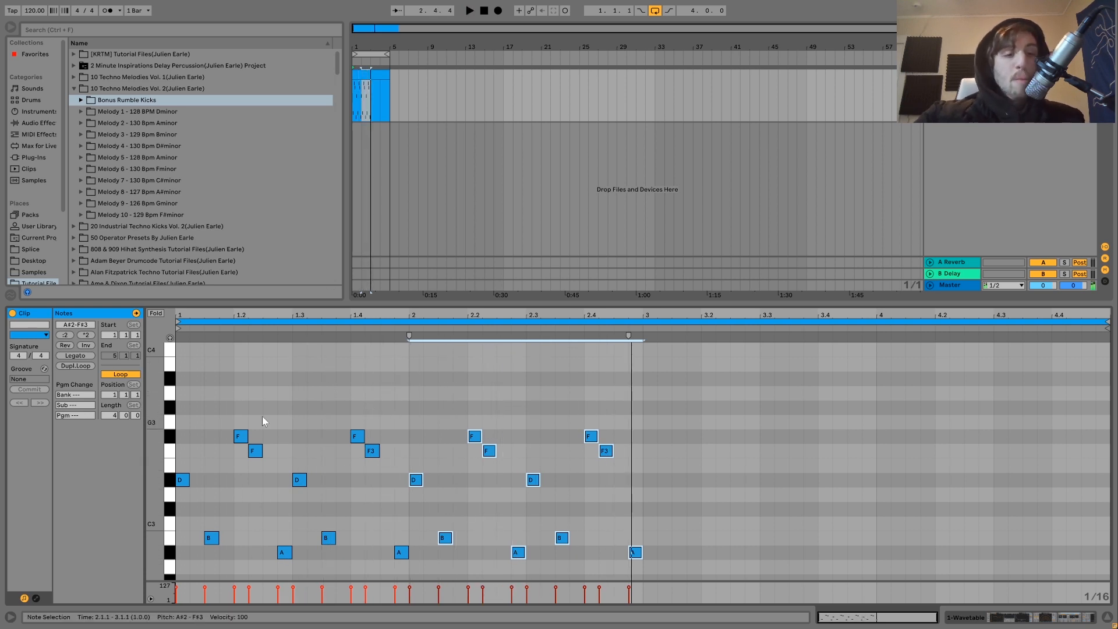
Step: Delete the repeated phrases after 1.3, raise the remaining A#2 note on 1.2.4 to B2, and play the phrase back
{"action": "left_click_drag", "start_coordinate": [301, 378], "coordinate": [748, 408]}
{"action": "key", "text": "Delete"}
{"action": "left_click", "coordinate": [290, 568]}
{"action": "left_click", "coordinate": [284, 552]}
{"action": "key", "text": "Up"}
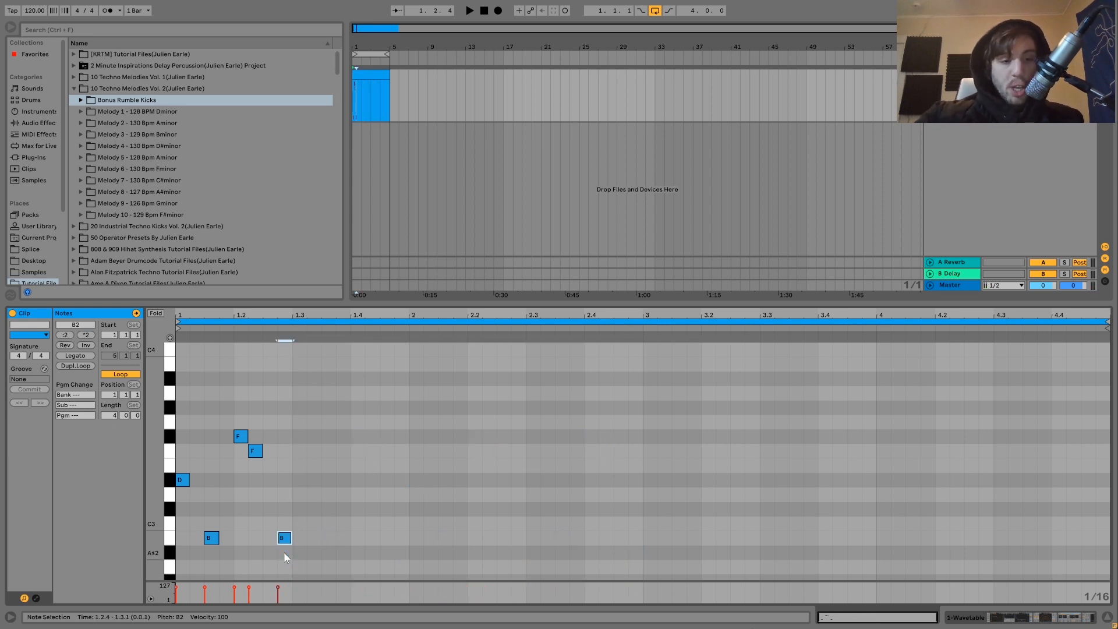
{"action": "key", "text": "space"}
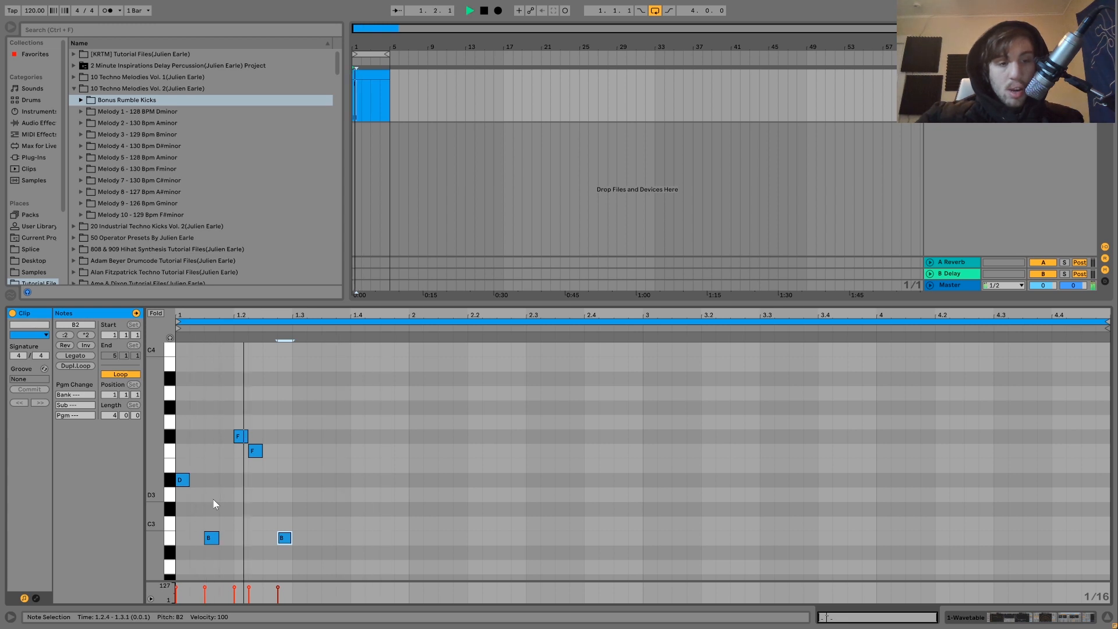
{"action": "key", "text": "space"}
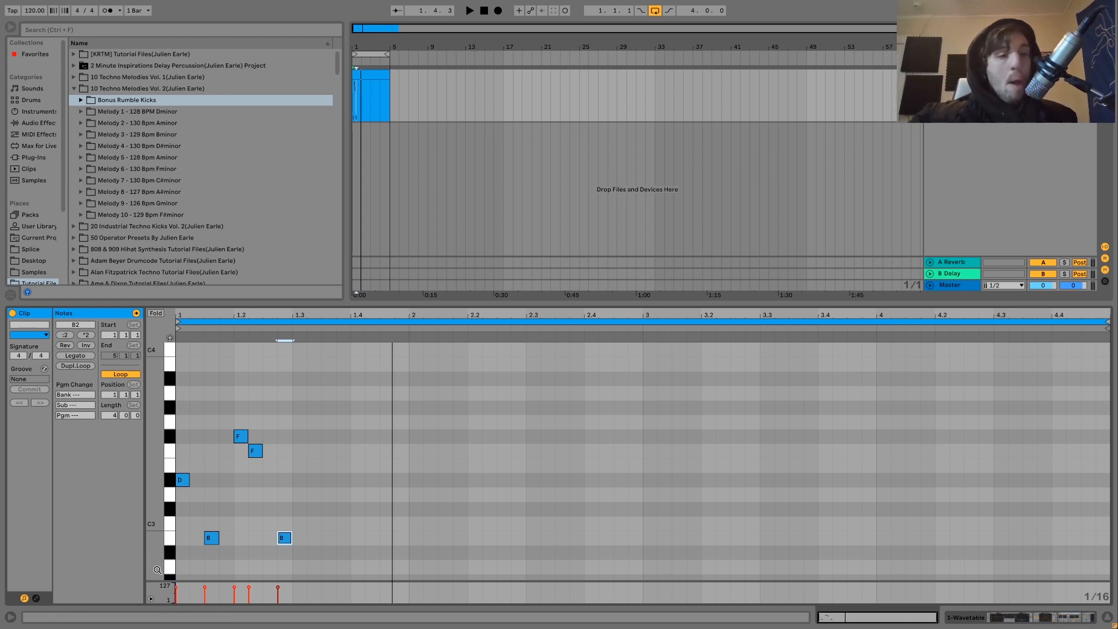
Step: Try both B2 notes at A#2, listen to the phrase, and move them back to B2
{"action": "left_click", "coordinate": [169, 542]}
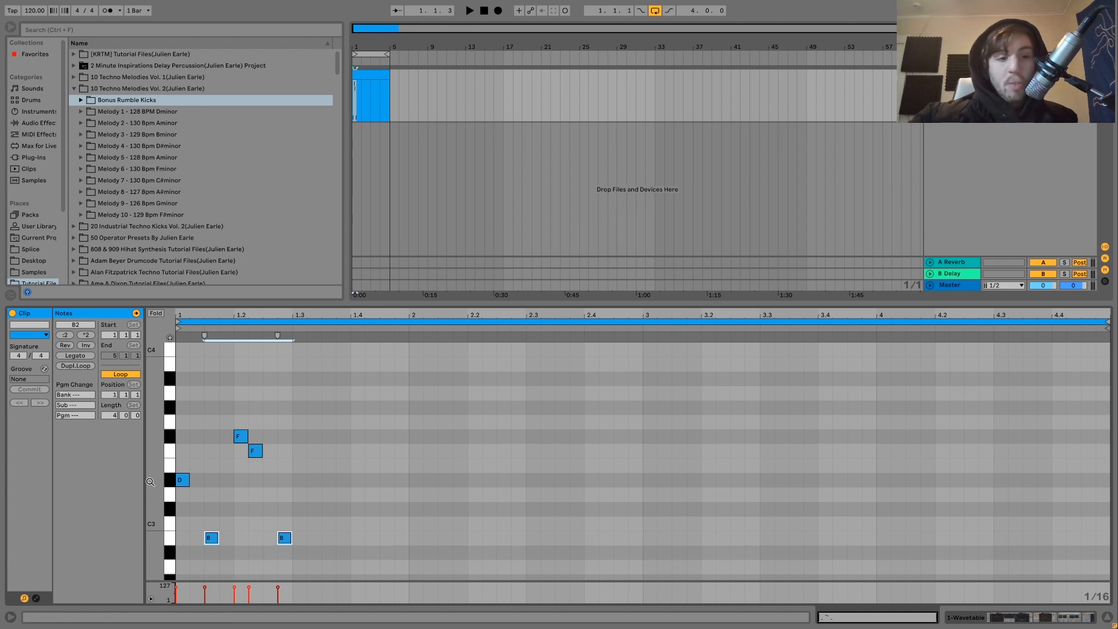
{"action": "key", "text": "Down"}
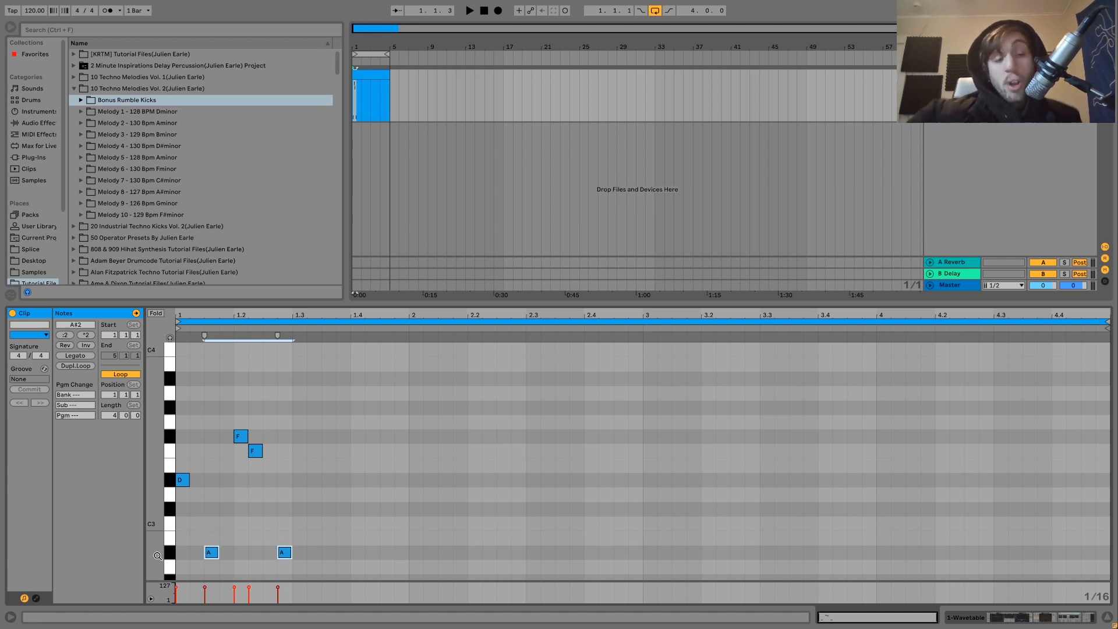
{"action": "key", "text": "space"}
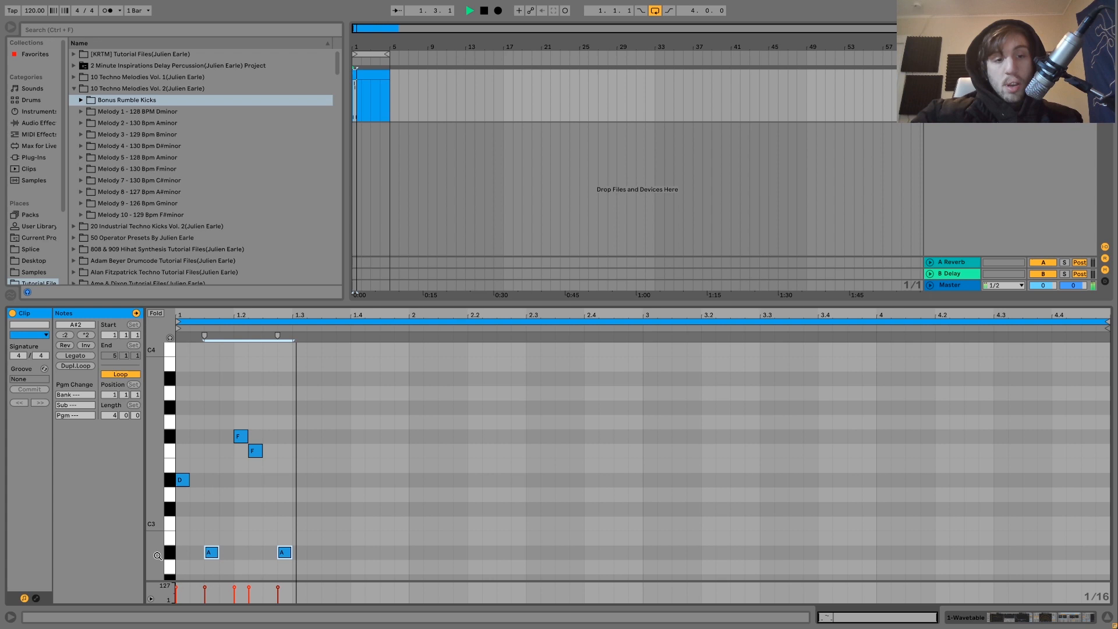
{"action": "key", "text": "Up"}
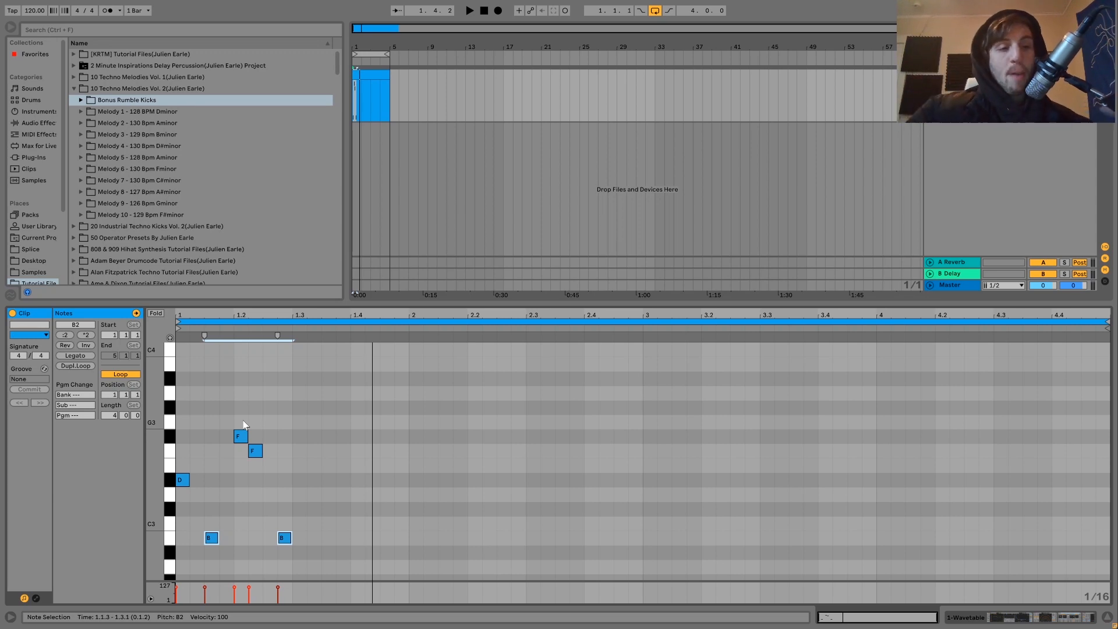
Step: Delete all the notes from the MIDI clip
{"action": "left_click", "coordinate": [215, 481]}
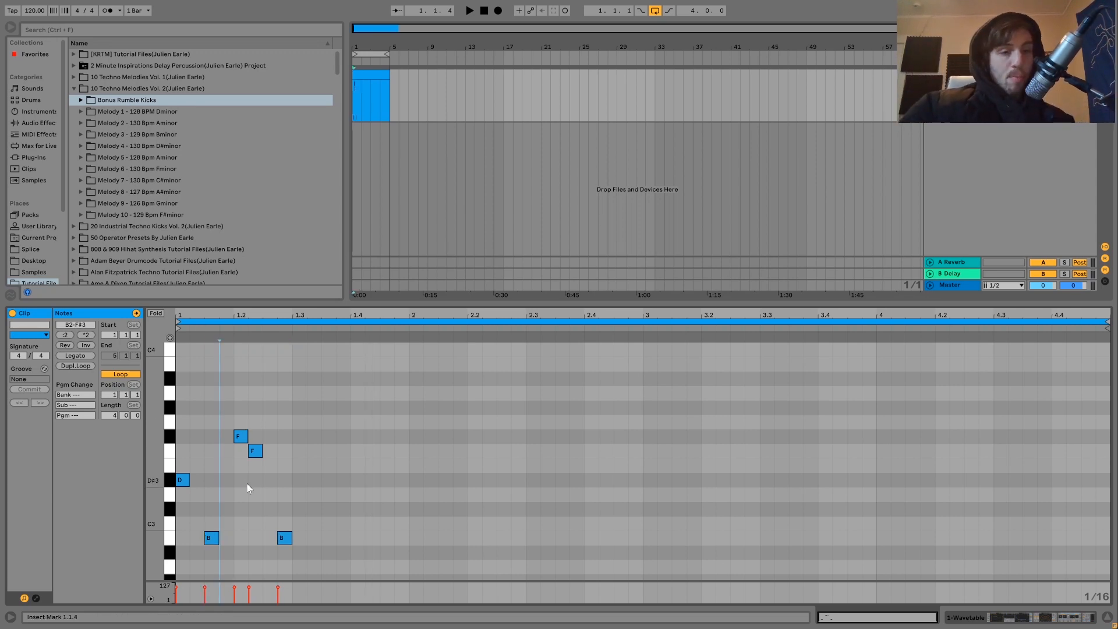
{"action": "left_click", "coordinate": [243, 437]}
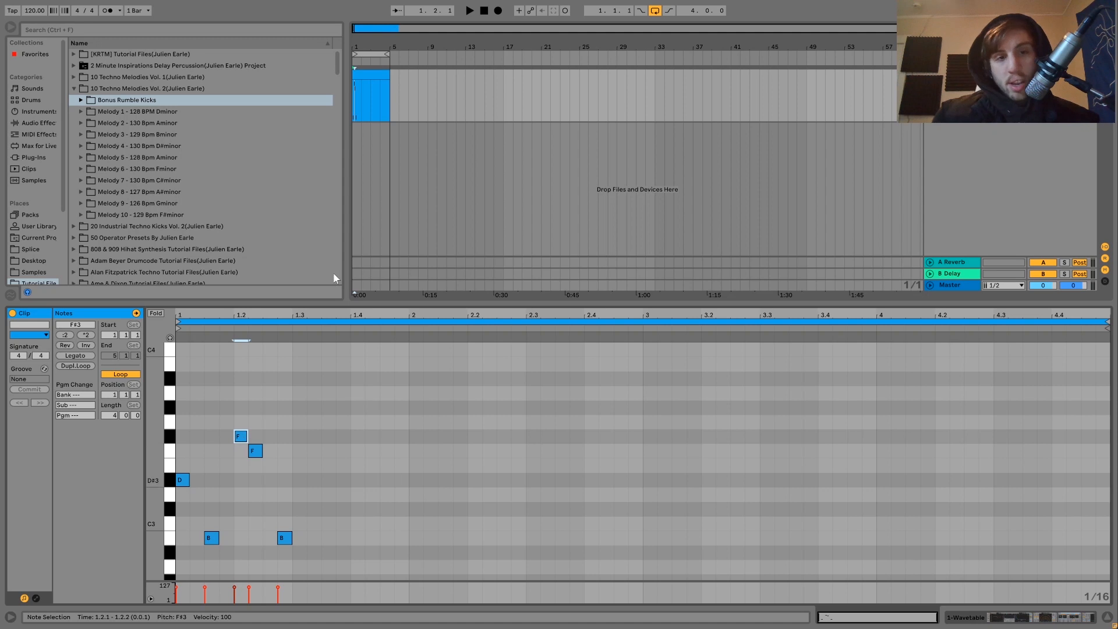
{"action": "left_click", "coordinate": [378, 73]}
{"action": "left_click", "coordinate": [288, 449]}
{"action": "key", "text": "ctrl+a"}
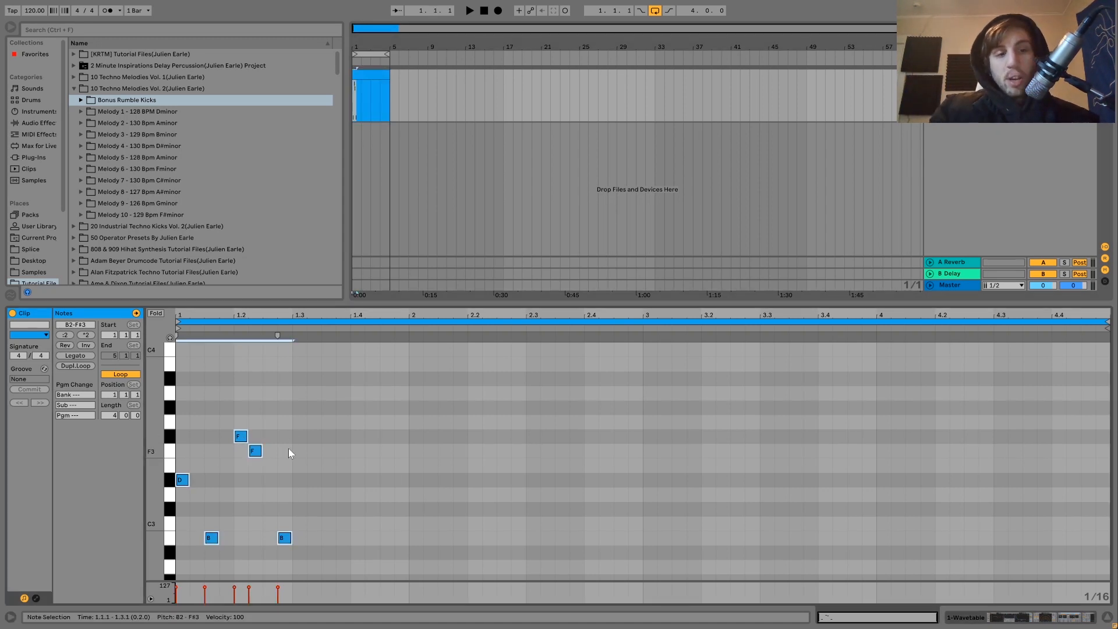
{"action": "key", "text": "Delete"}
Step: Add 1/16 notes at D#3 on 1.1.1, F#3 on 1.1.2 and C#4 on 1.1.3
{"action": "double_click", "coordinate": [179, 479]}
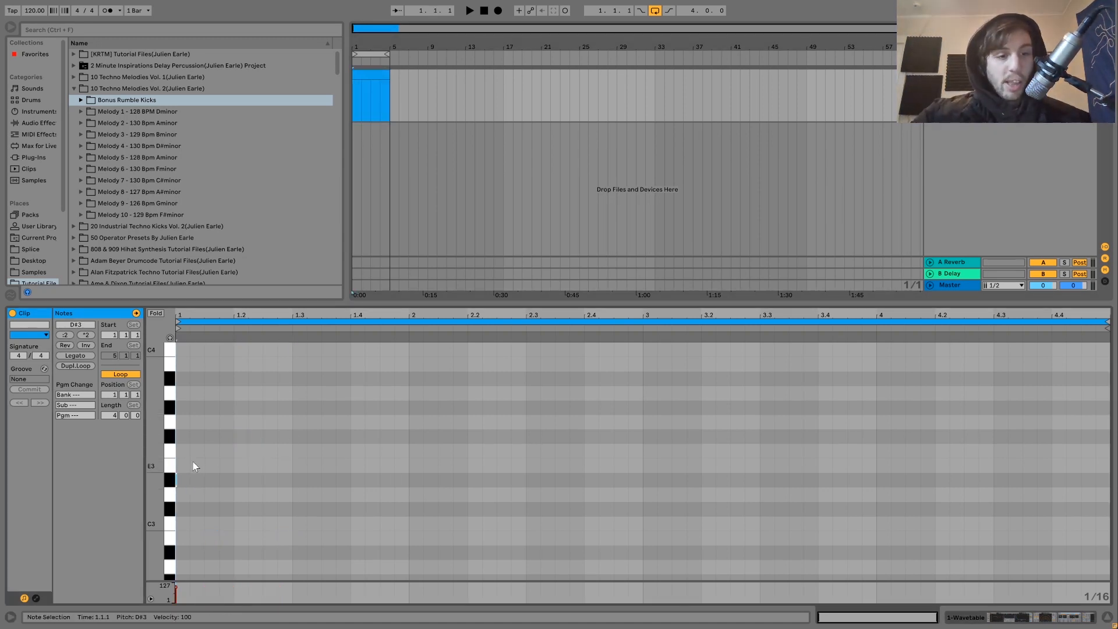
{"action": "key", "text": "Right"}
{"action": "double_click", "coordinate": [196, 435]}
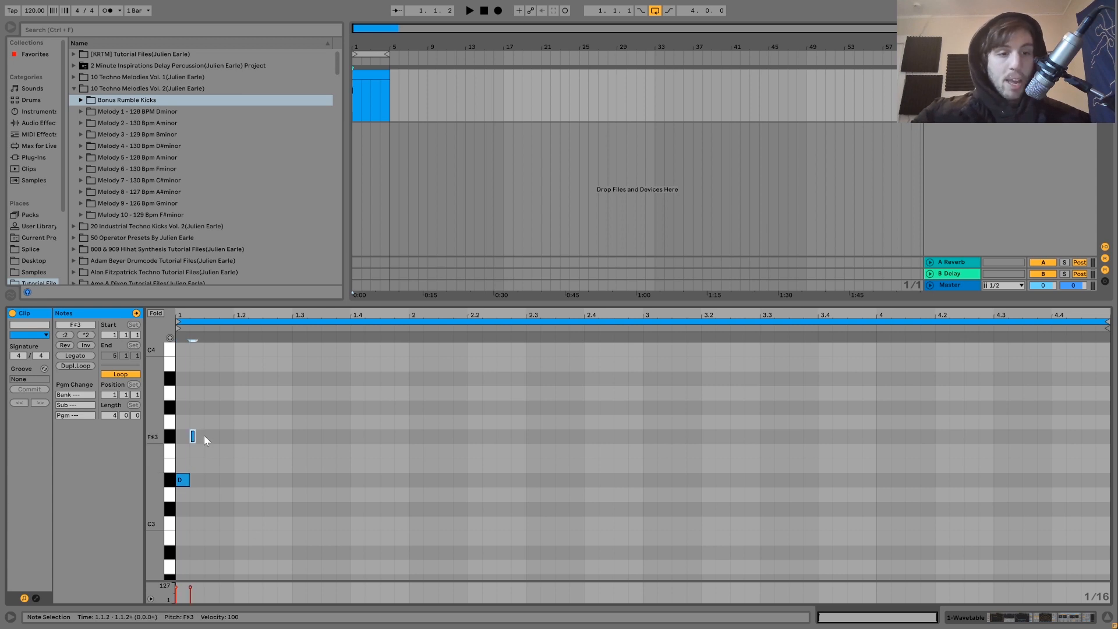
{"action": "key", "text": "Right"}
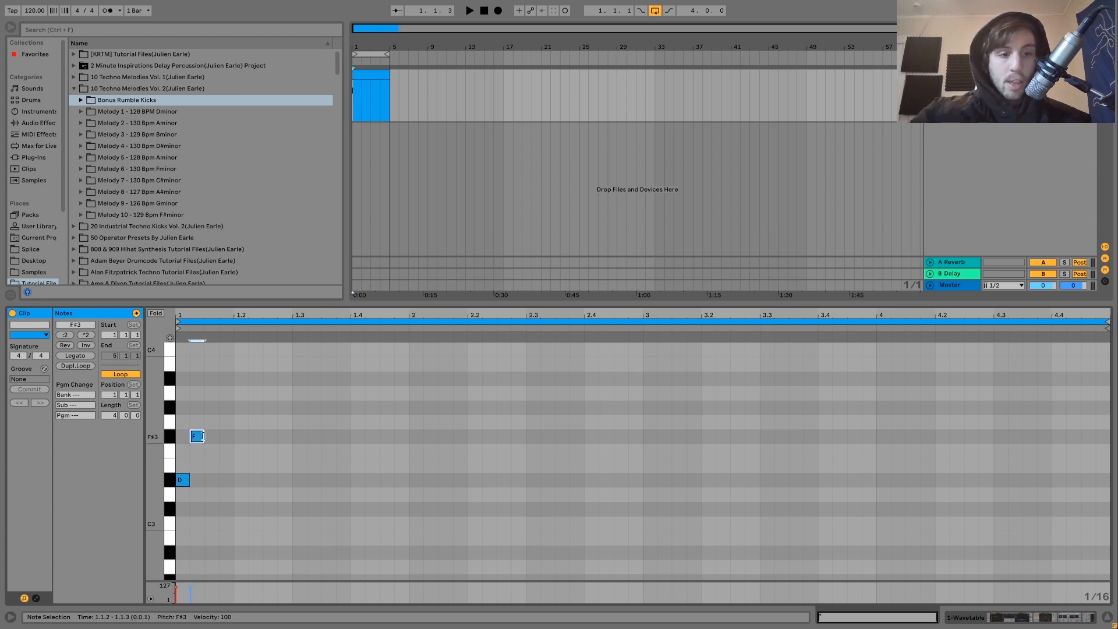
{"action": "scroll", "coordinate": [212, 368], "scroll_direction": "up", "scroll_amount": 2}
{"action": "double_click", "coordinate": [208, 361]}
{"action": "key", "text": "Right"}
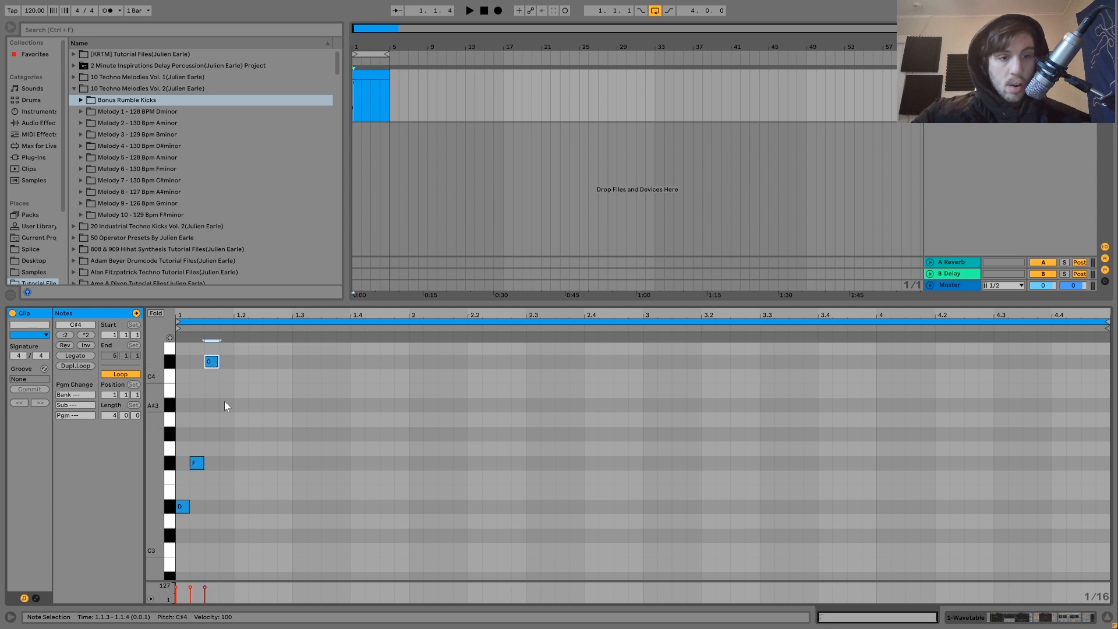
Step: Add 1/16 notes at A#3 on 1.1.4 and B3 on 1.2.1, and play the phrase back
{"action": "double_click", "coordinate": [226, 405]}
{"action": "key", "text": "Right"}
{"action": "double_click", "coordinate": [238, 391]}
{"action": "key", "text": "Right"}
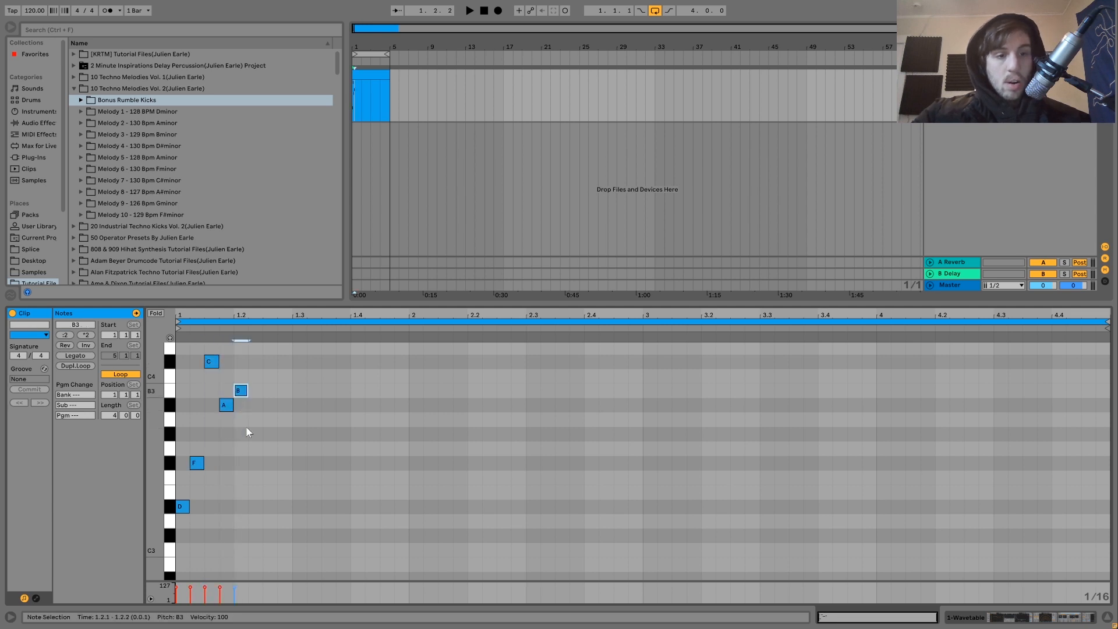
{"action": "key", "text": "space"}
{"action": "key", "text": "space"}
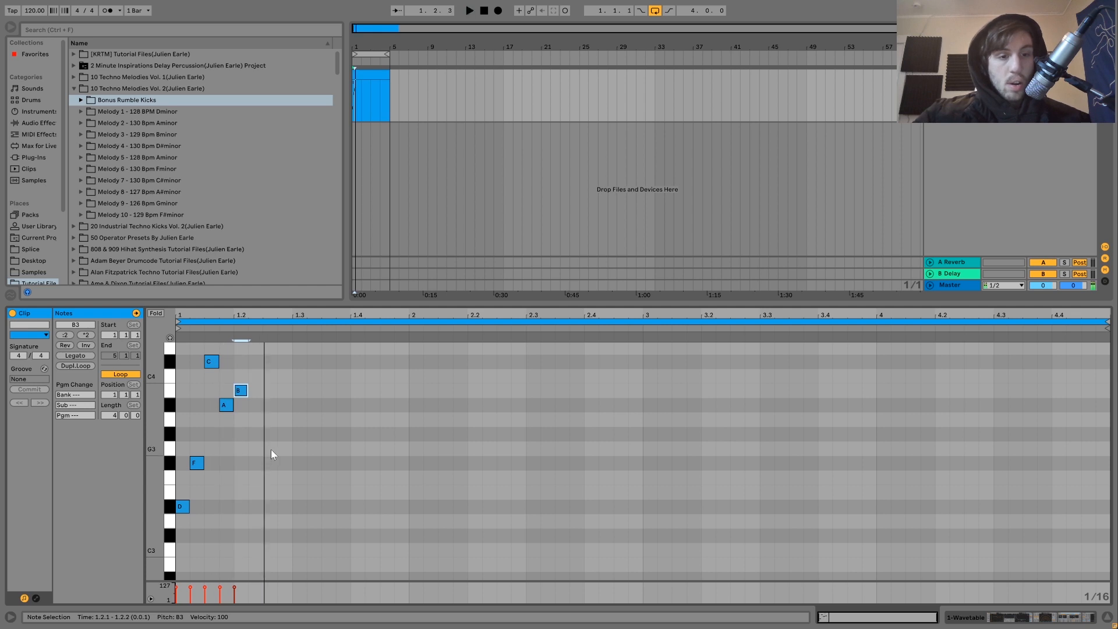
Step: Add A#3 notes on 1.2.2 and 1.2.4, playing the phrase back after each one
{"action": "double_click", "coordinate": [283, 405]}
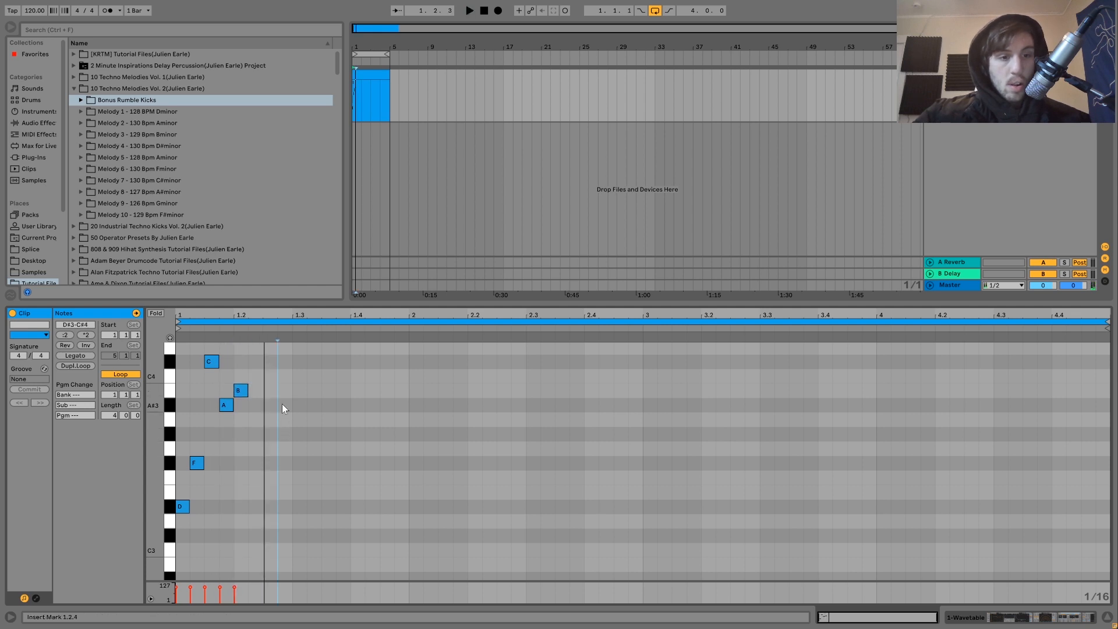
{"action": "key", "text": "Left"}
{"action": "key", "text": "Left"}
{"action": "key", "text": "space"}
{"action": "key", "text": "space"}
{"action": "double_click", "coordinate": [283, 404]}
{"action": "key", "text": "space"}
Step: Duplicate the A#3 note on 1.2.4, place the copy on 1.3.3, and play the phrase back
{"action": "key", "text": "ctrl+d"}
{"action": "key", "text": "Right"}
{"action": "key", "text": "Right"}
{"action": "key", "text": "Right"}
{"action": "key", "text": "Left"}
{"action": "key", "text": "space"}
Step: Duplicate the A#3 note on 1.3.3, lower the copy to G#3, play it back, and place it on 1.4.1
{"action": "key", "text": "ctrl+d"}
{"action": "key", "text": "Right"}
{"action": "key", "text": "Right"}
{"action": "key", "text": "Down"}
{"action": "key", "text": "Down"}
{"action": "key", "text": "space"}
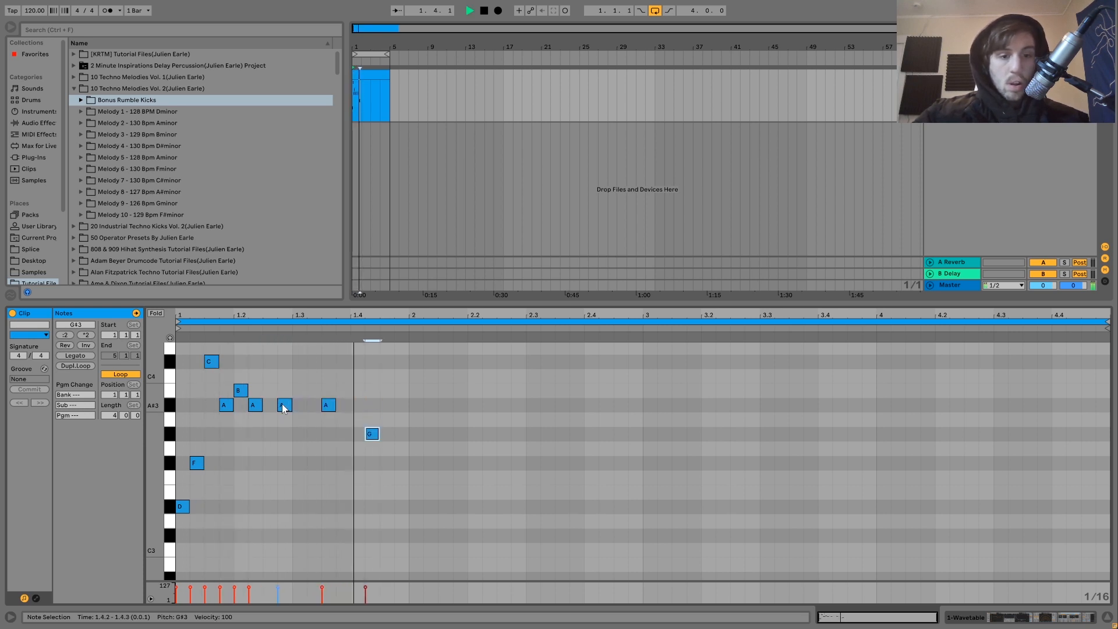
{"action": "key", "text": "Left"}
Step: Try clearing all the notes from the clip, and undo the deletion
{"action": "key", "text": "ctrl+a"}
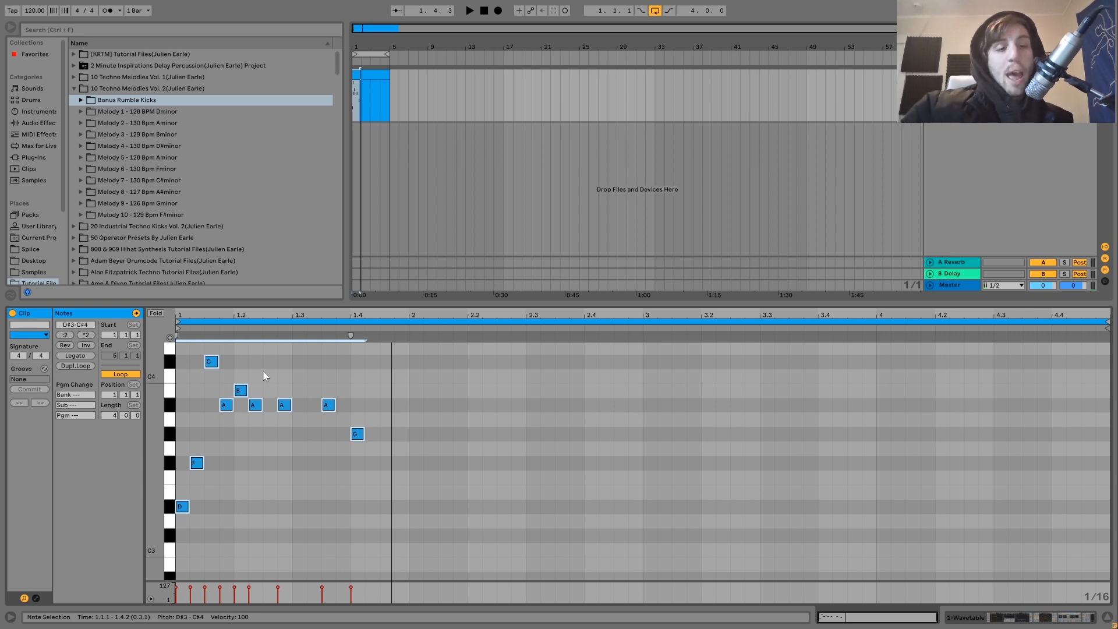
{"action": "key", "text": "Delete"}
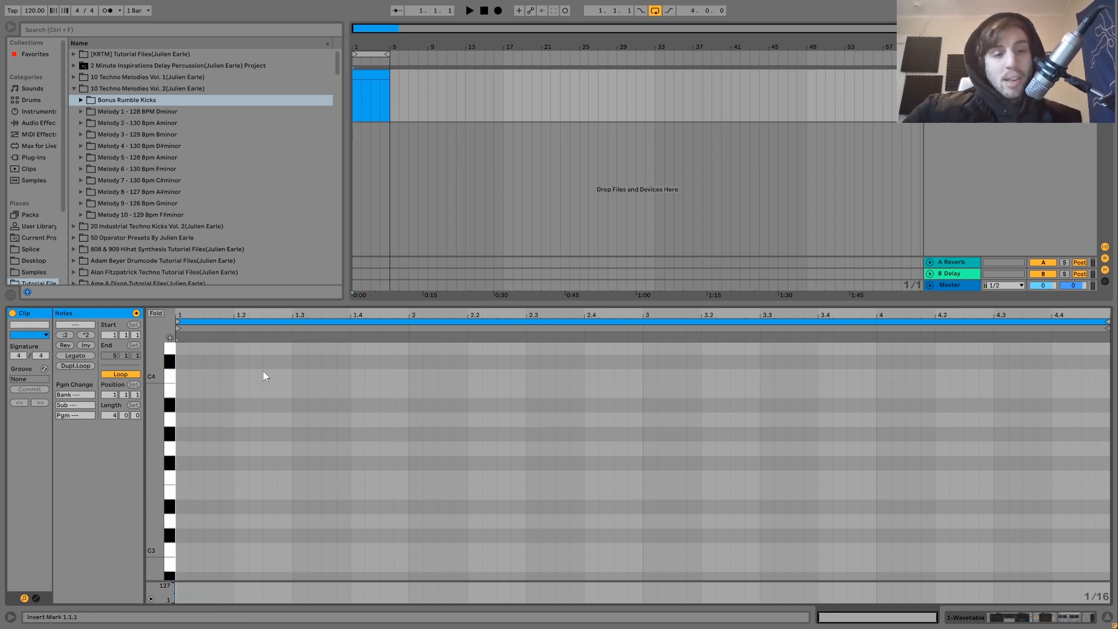
{"action": "key", "text": "ctrl+z"}
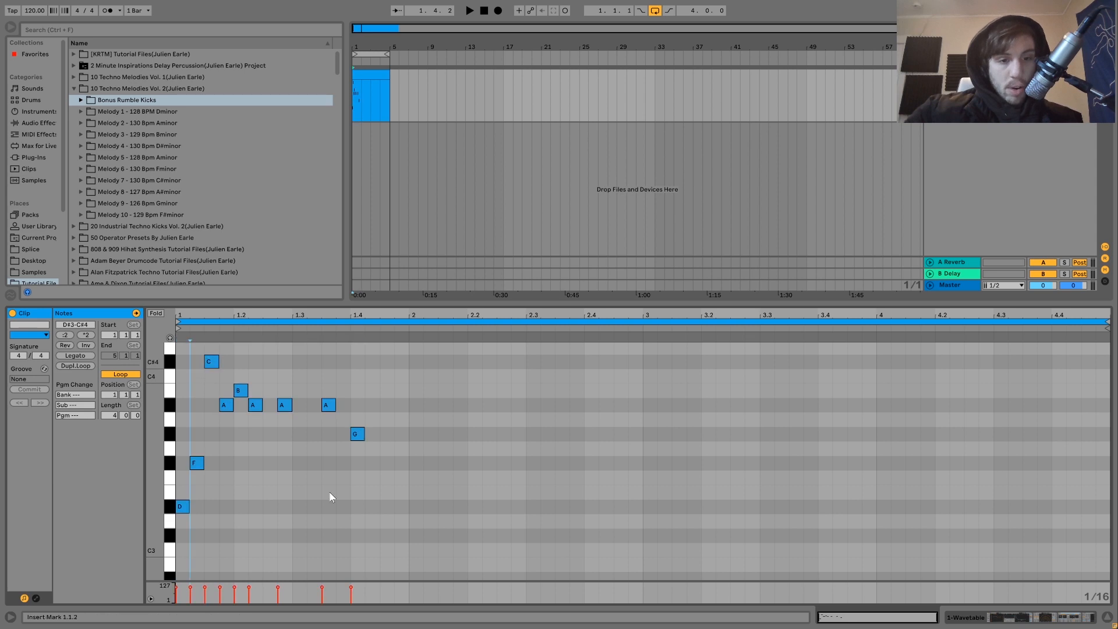
Step: Shift every note after the first D#3 one sixteenth later, add an F3 note on 1.1.2, and play the phrase back
{"action": "key", "text": "Right"}
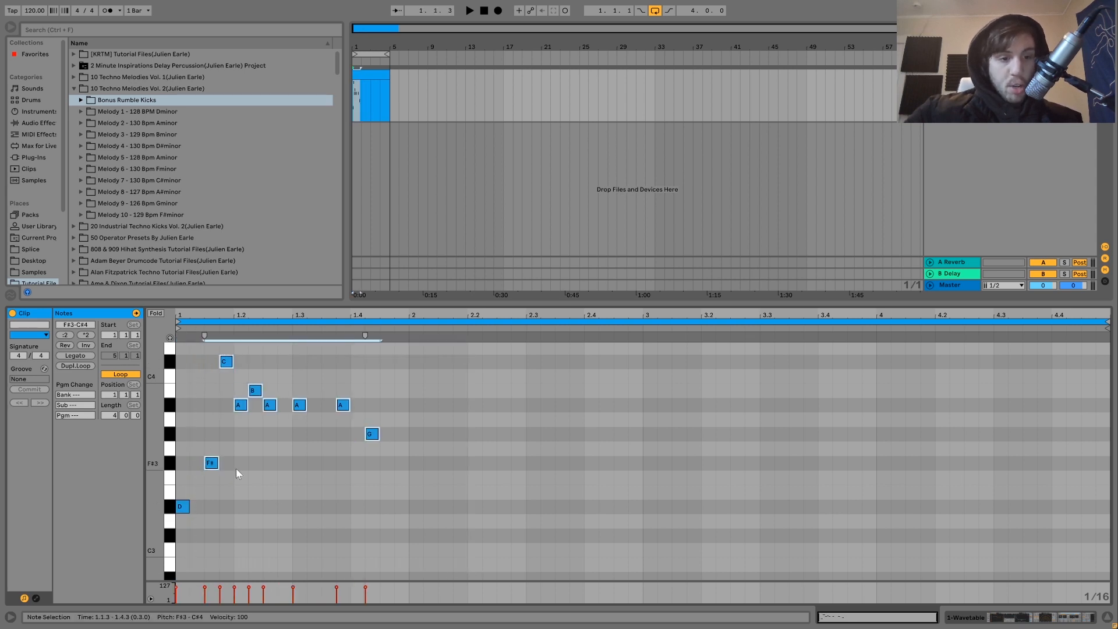
{"action": "double_click", "coordinate": [198, 477]}
{"action": "key", "text": "space"}
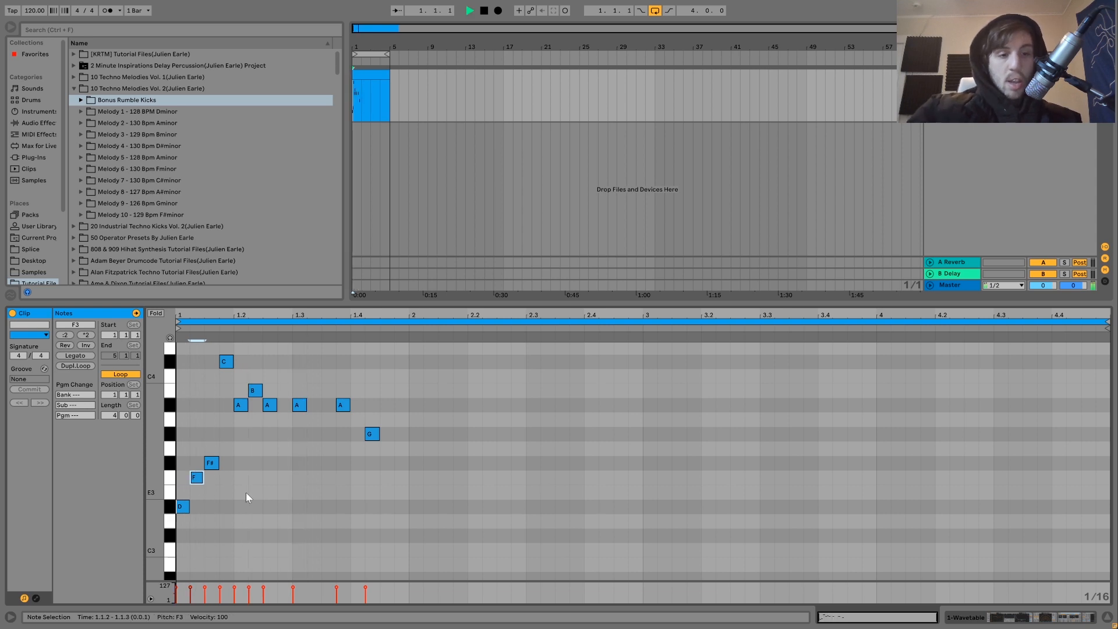
{"action": "key", "text": "space"}
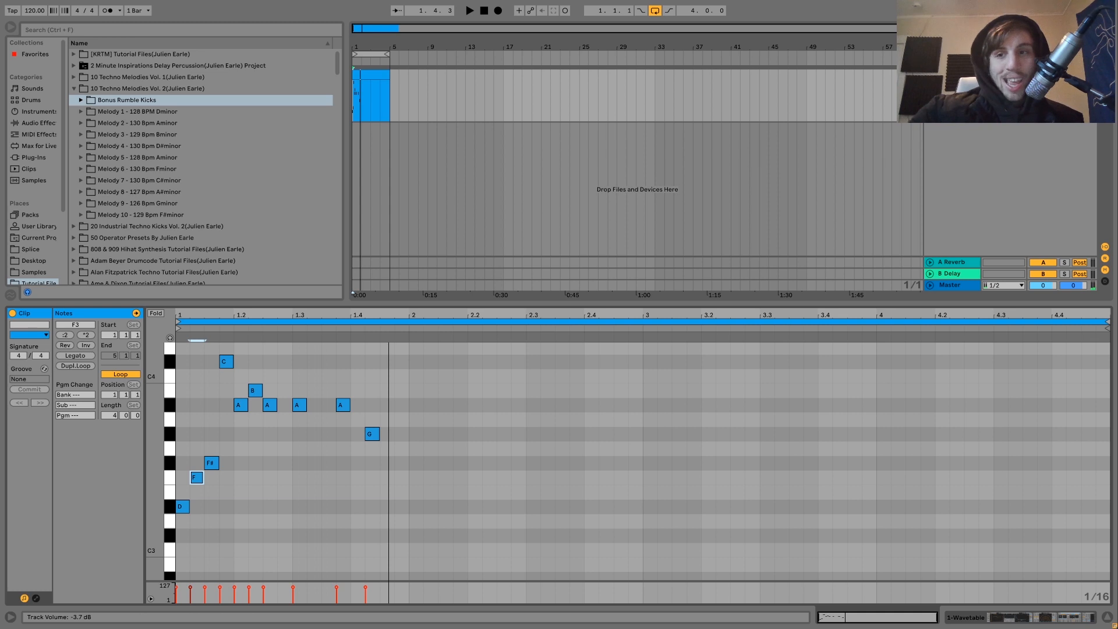
Step: Clear all notes from the clip and place D#3 notes on 1.1.1 and 1.1.4 and F#3 notes on 1.2.3 and 1.3.2
{"action": "key", "text": "ctrl+a"}
{"action": "key", "text": "Delete"}
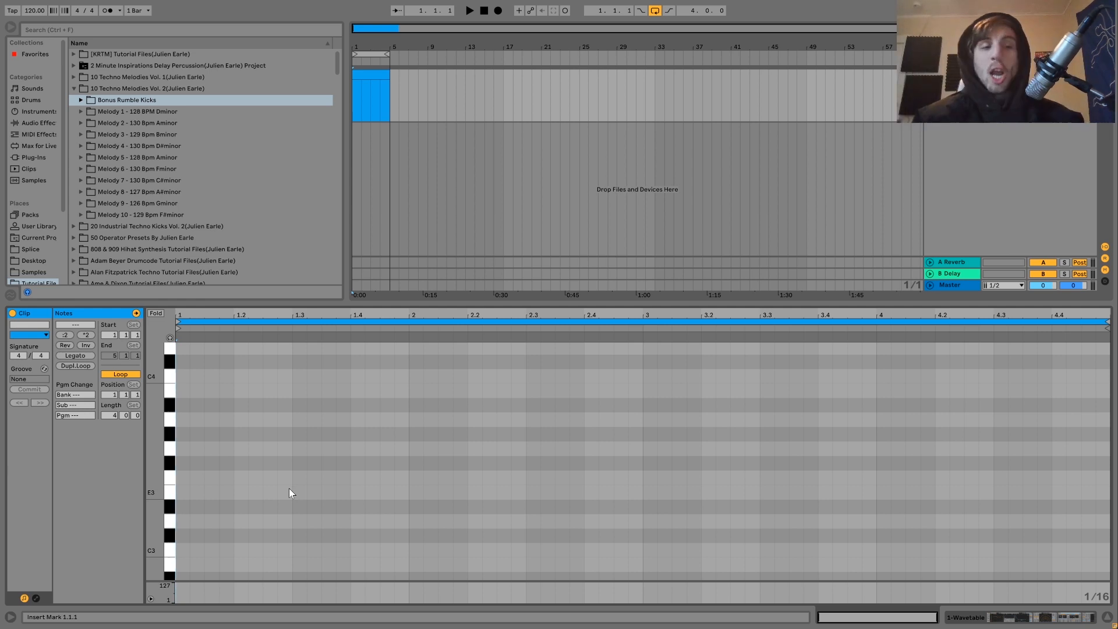
{"action": "double_click", "coordinate": [181, 508]}
{"action": "double_click", "coordinate": [226, 506]}
{"action": "double_click", "coordinate": [270, 464]}
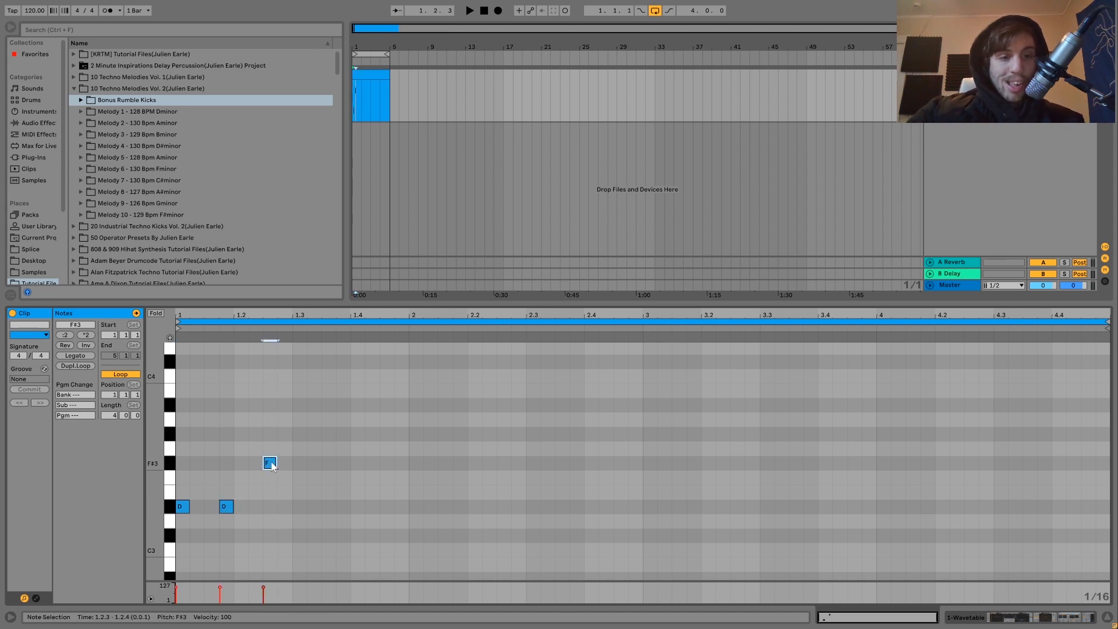
{"action": "double_click", "coordinate": [315, 463]}
Step: Add F3 notes on 1.4.1 and 1.4.4 and a D#3 note on 2.1.3, and play the phrase back
{"action": "double_click", "coordinate": [358, 477]}
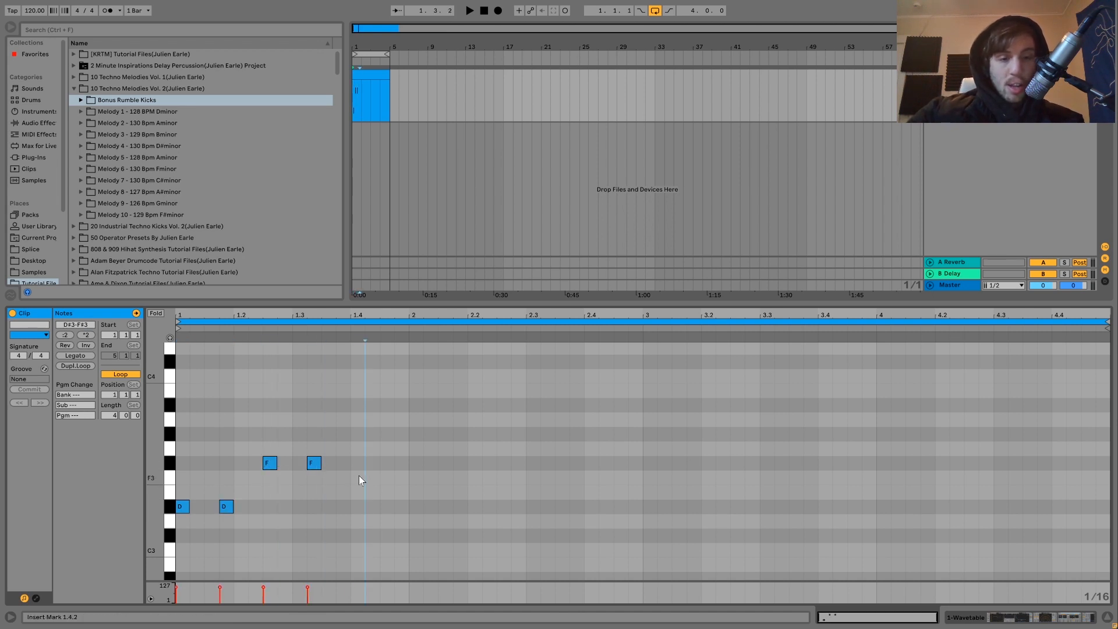
{"action": "double_click", "coordinate": [404, 478]}
{"action": "left_click", "coordinate": [438, 507]}
{"action": "double_click", "coordinate": [446, 506]}
{"action": "key", "text": "ctrl+a"}
{"action": "key", "text": "space"}
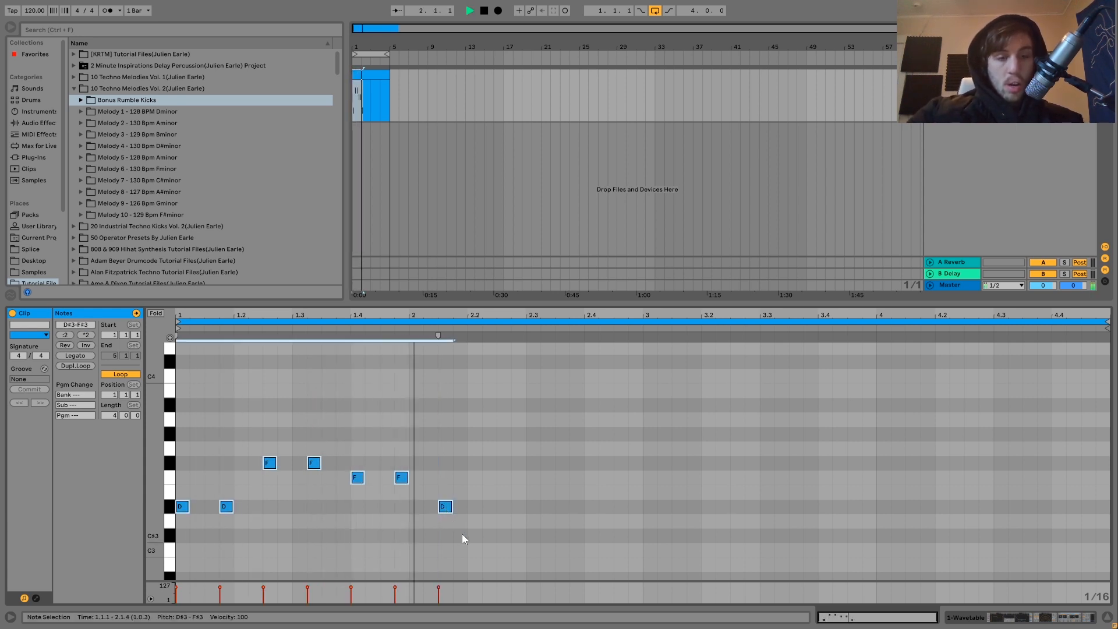
Step: Extend the phrase with D#3 notes on 2.2.2 and 2.3.1 and F3 notes on 2.3.3 and 2.4.2, playing it back
{"action": "key", "text": "space"}
{"action": "double_click", "coordinate": [495, 507]}
{"action": "left_click", "coordinate": [530, 508]}
{"action": "double_click", "coordinate": [530, 508]}
{"action": "left_click", "coordinate": [568, 478]}
{"action": "double_click", "coordinate": [564, 477]}
{"action": "key", "text": "space"}
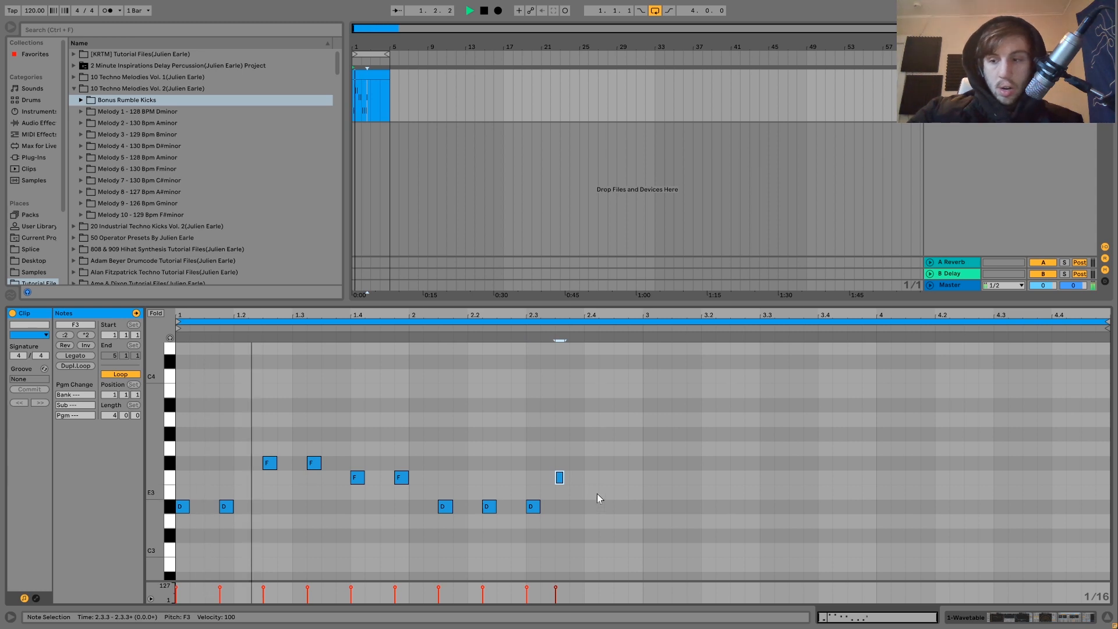
{"action": "left_click", "coordinate": [603, 484]}
{"action": "double_click", "coordinate": [609, 478]}
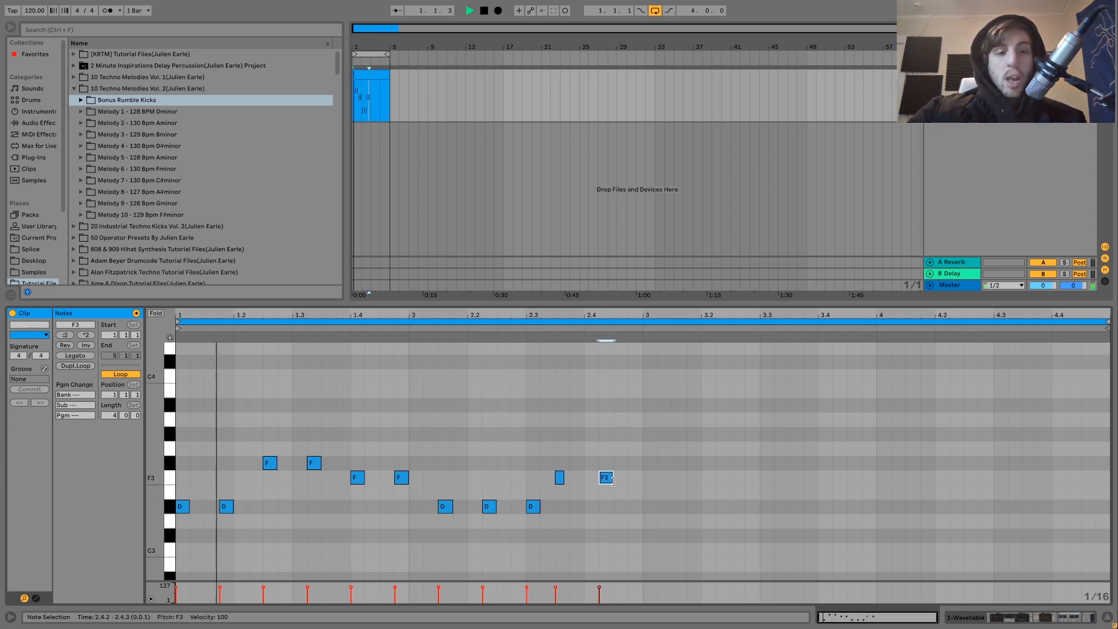
{"action": "key", "text": "space"}
{"action": "left_click", "coordinate": [560, 477]}
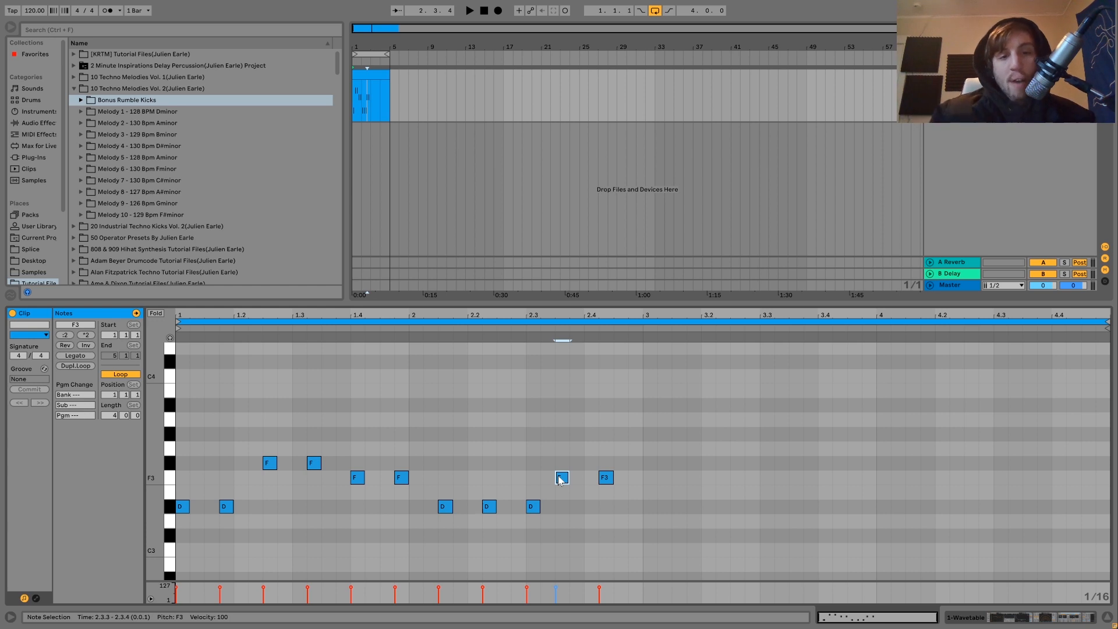
Step: Delete all the notes in bar 2 and move the last F3 note to 1.4.3
{"action": "left_click_drag", "start_coordinate": [438, 466], "coordinate": [728, 584]}
{"action": "key", "text": "Delete"}
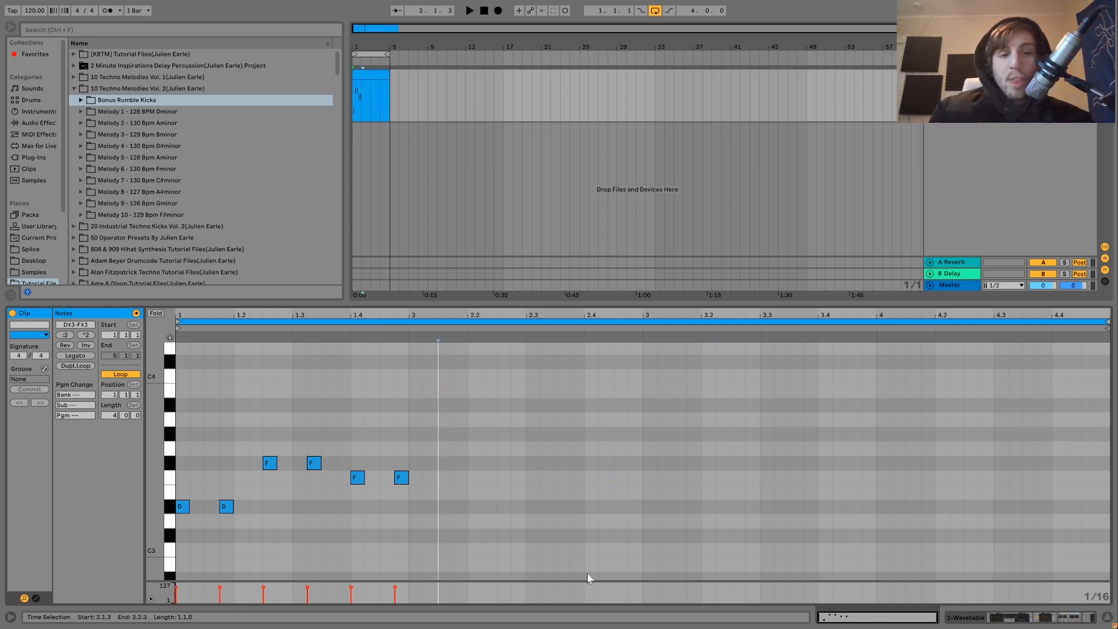
{"action": "left_click", "coordinate": [402, 478]}
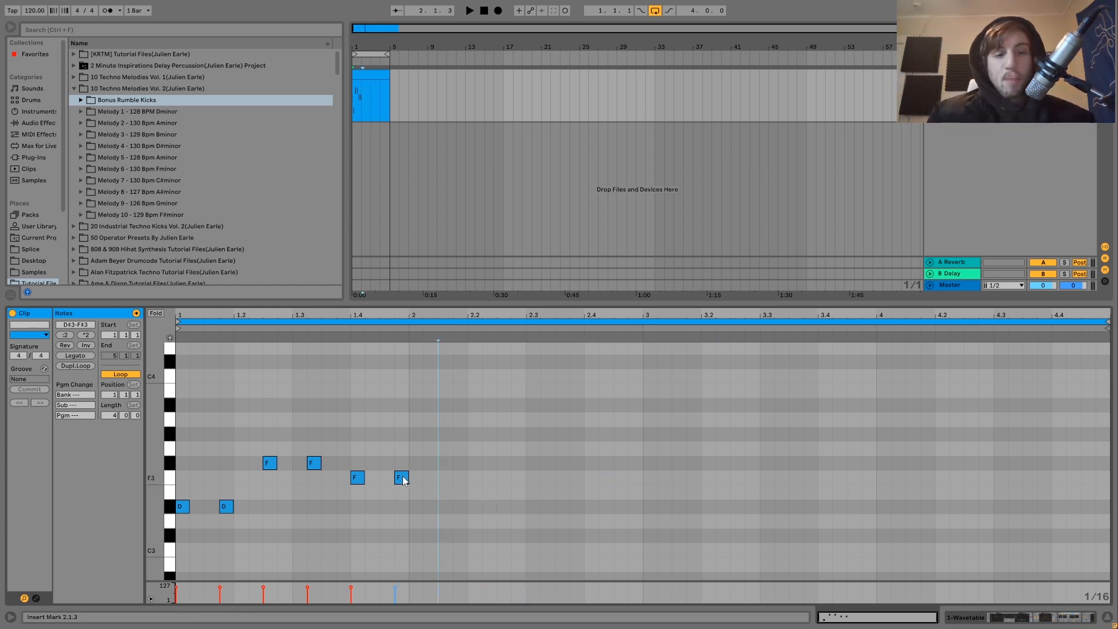
{"action": "key", "text": "Left"}
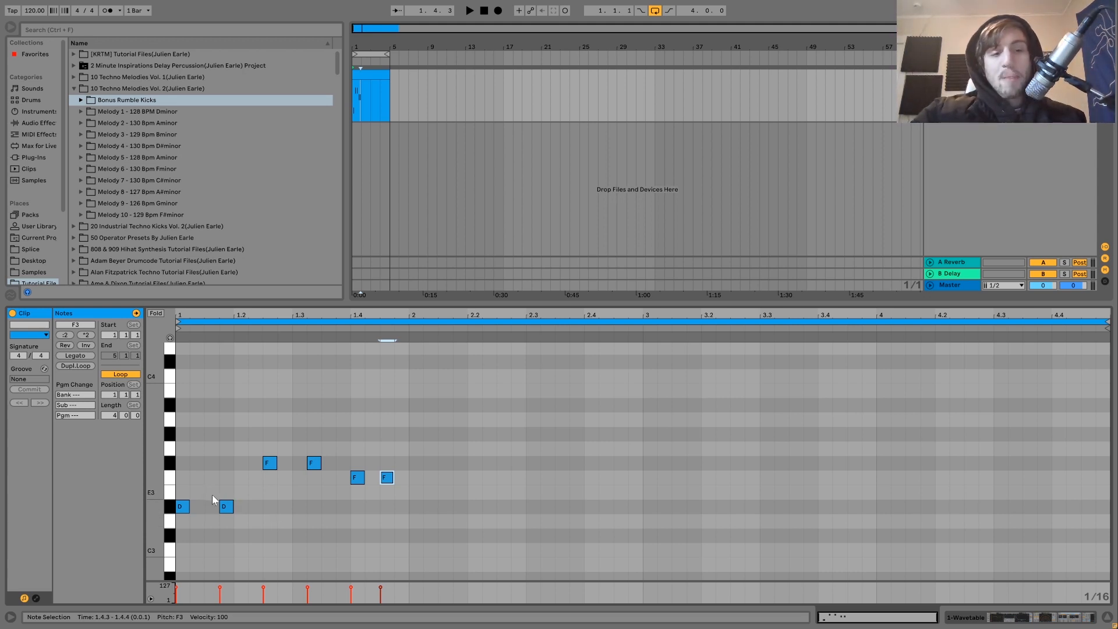
Step: Lower the two F#3 notes on 1.2.3 and 1.3.2 to D#3
{"action": "left_click_drag", "start_coordinate": [264, 456], "coordinate": [315, 470]}
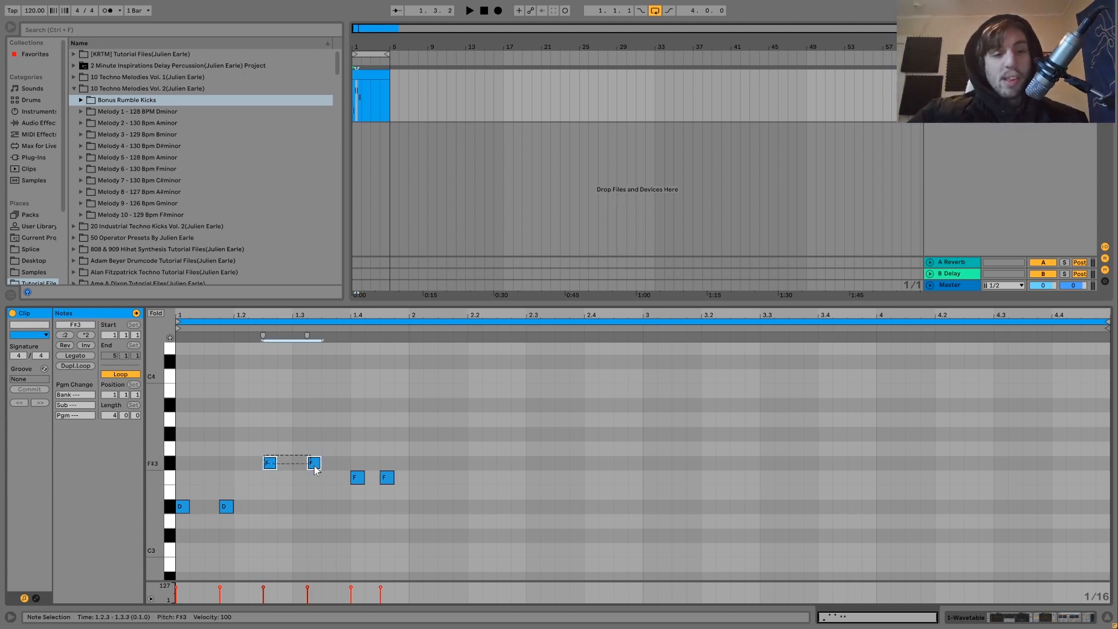
{"action": "key", "text": "Down"}
{"action": "key", "text": "Down"}
{"action": "key", "text": "Down"}
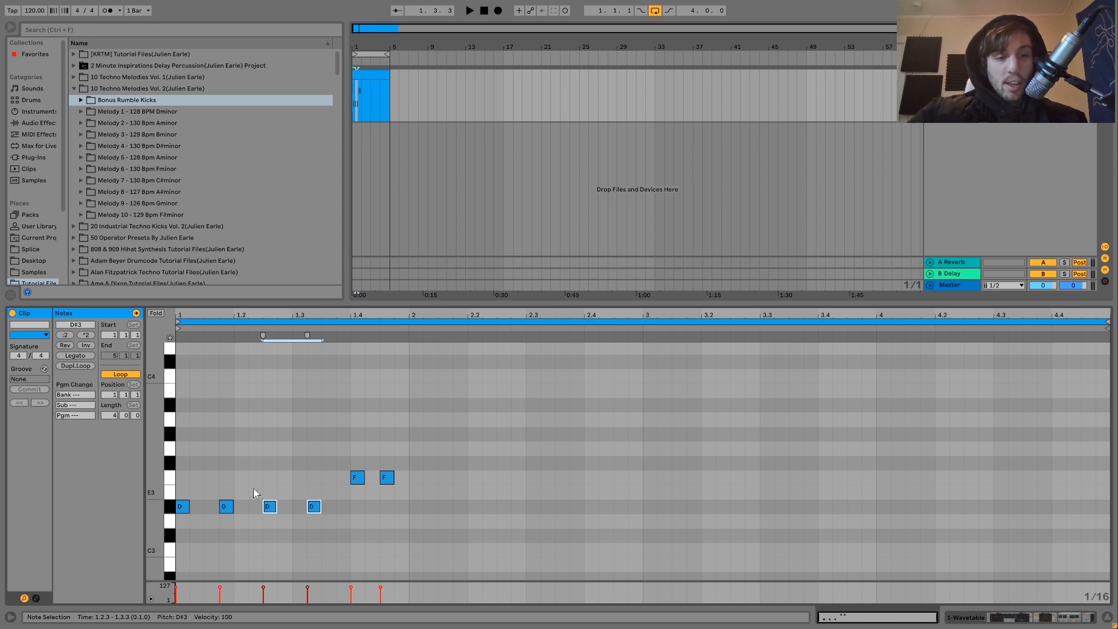
Step: Space the D#3 notes an eighth apart by moving the last three to 1.1.3, 1.2.1 and 1.2.3
{"action": "left_click_drag", "start_coordinate": [224, 488], "coordinate": [241, 526]}
{"action": "key", "text": "Left"}
{"action": "left_click", "coordinate": [272, 507]}
{"action": "key", "text": "Left"}
{"action": "key", "text": "Left"}
{"action": "left_click", "coordinate": [313, 506]}
{"action": "key", "text": "Left"}
{"action": "key", "text": "Left"}
{"action": "key", "text": "Left"}
Step: Move the two F3 notes to 1.3.1 and 1.3.3 and duplicate them onto 1.4.1 and 1.4.3
{"action": "left_click_drag", "start_coordinate": [352, 456], "coordinate": [422, 490]}
{"action": "key", "text": "Left"}
{"action": "key", "text": "Left"}
{"action": "key", "text": "Left"}
{"action": "key", "text": "Left"}
{"action": "key", "text": "ctrl+d"}
{"action": "key", "text": "Right"}
Step: Duplicate the whole bar into bar 2, play it back, and raise the copied F3 notes to F#3
{"action": "key", "text": "ctrl+a"}
{"action": "key", "text": "ctrl+d"}
{"action": "key", "text": "Right"}
{"action": "key", "text": "space"}
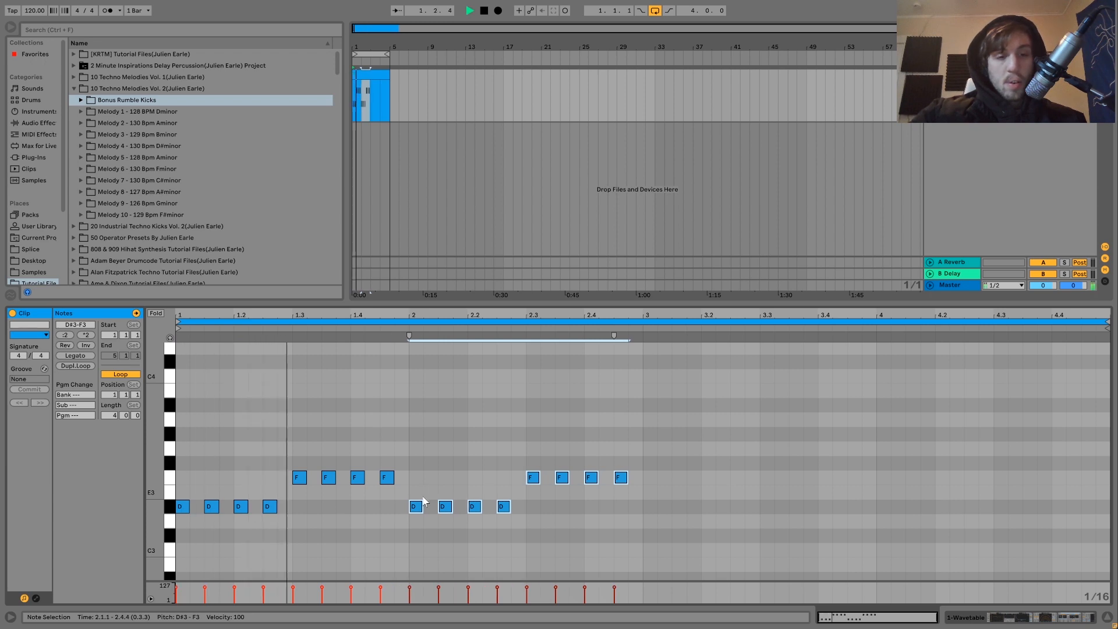
{"action": "left_click_drag", "start_coordinate": [491, 483], "coordinate": [639, 481]}
{"action": "key", "text": "Up"}
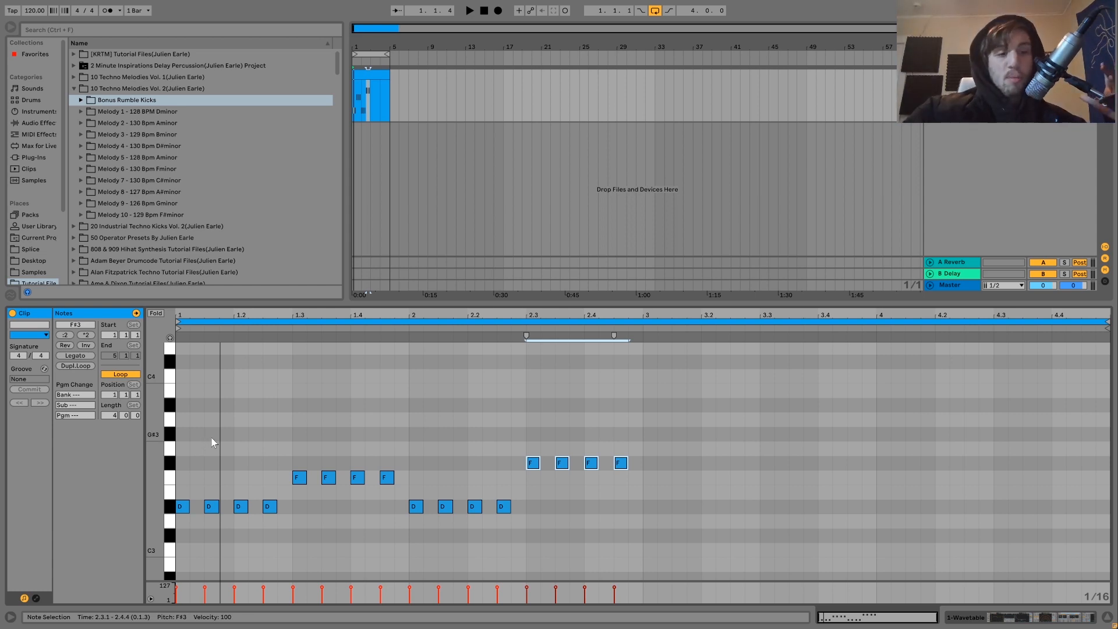
Step: Delete every note after the first D#3 and add F3 notes on 1.1.2, 1.1.3 and 1.1.4
{"action": "mouse_move", "coordinate": [211, 437]}
{"action": "left_mouse_down"}
{"action": "mouse_move", "coordinate": [632, 598]}
{"action": "mouse_move", "coordinate": [799, 619]}
{"action": "left_mouse_up"}
{"action": "key", "text": "Delete"}
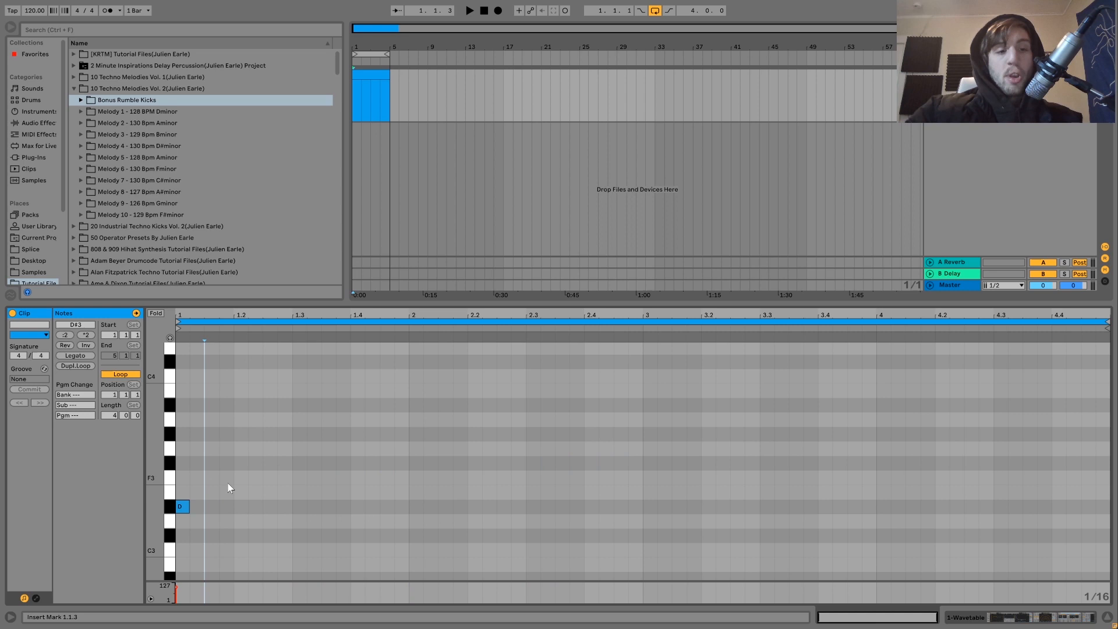
{"action": "double_click", "coordinate": [198, 477]}
{"action": "key", "text": "ctrl+a"}
{"action": "double_click", "coordinate": [212, 478]}
{"action": "key", "text": "ctrl+d"}
Step: Duplicate the four-note phrase onto beat 1.2 and select the copied F3 notes
{"action": "key", "text": "ctrl+a"}
{"action": "key", "text": "ctrl+d"}
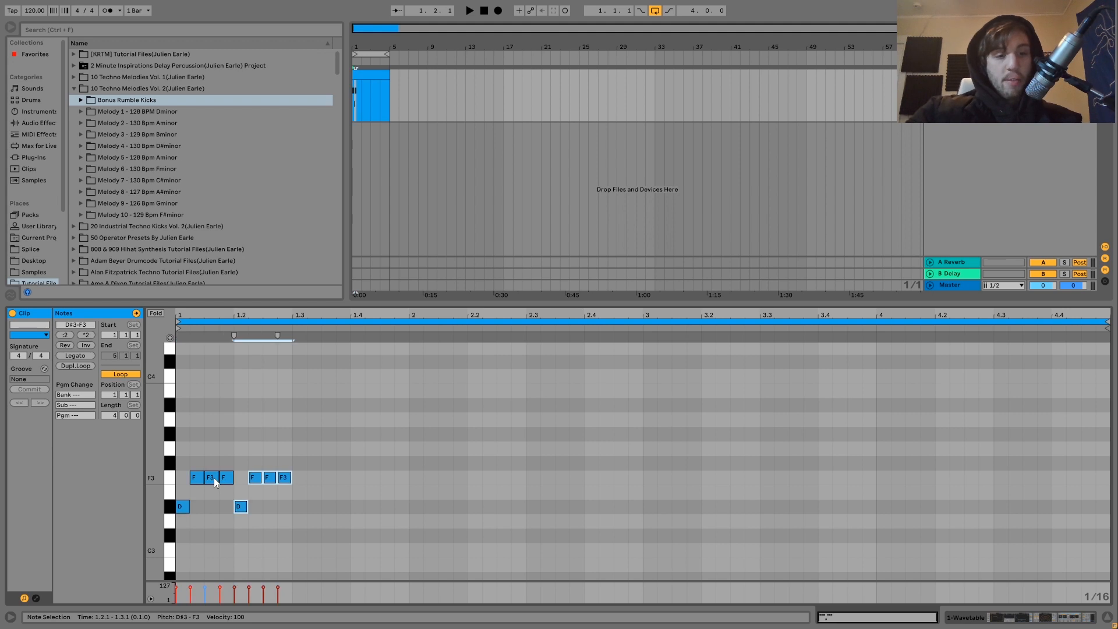
{"action": "left_click_drag", "start_coordinate": [251, 452], "coordinate": [288, 479]}
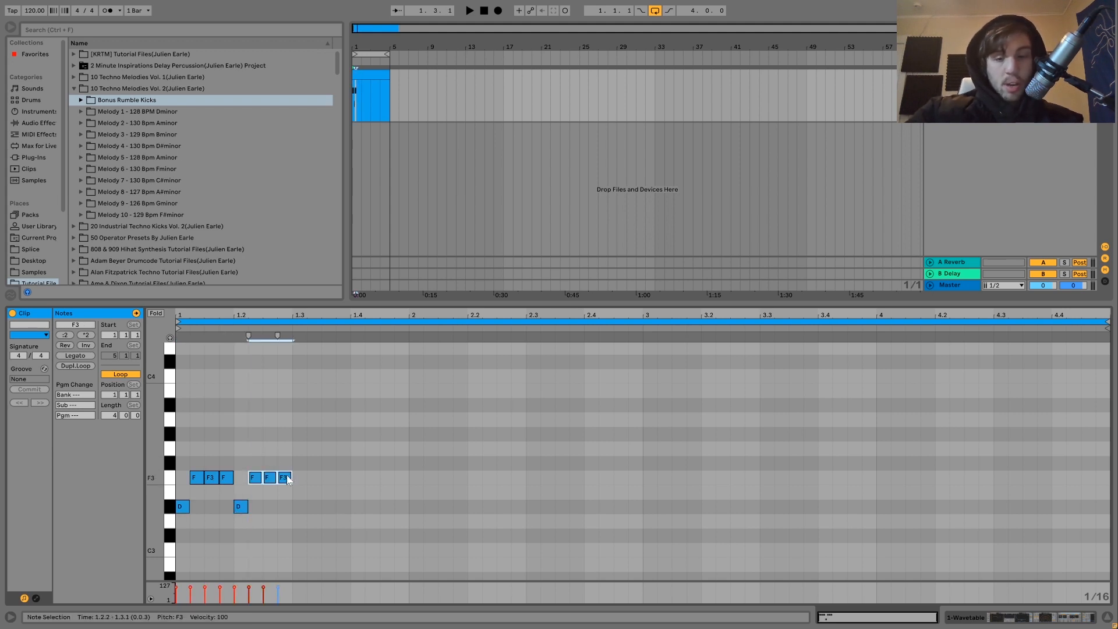
Step: Raise the F3 note on 1.1.2 to F#3, delete all the notes on beat 1.2, and play the phrase back
{"action": "left_click", "coordinate": [200, 476]}
{"action": "key", "text": "Up"}
{"action": "left_click_drag", "start_coordinate": [250, 458], "coordinate": [319, 528]}
{"action": "key", "text": "Delete"}
{"action": "double_click", "coordinate": [241, 506]}
{"action": "key", "text": "space"}
{"action": "key", "text": "space"}
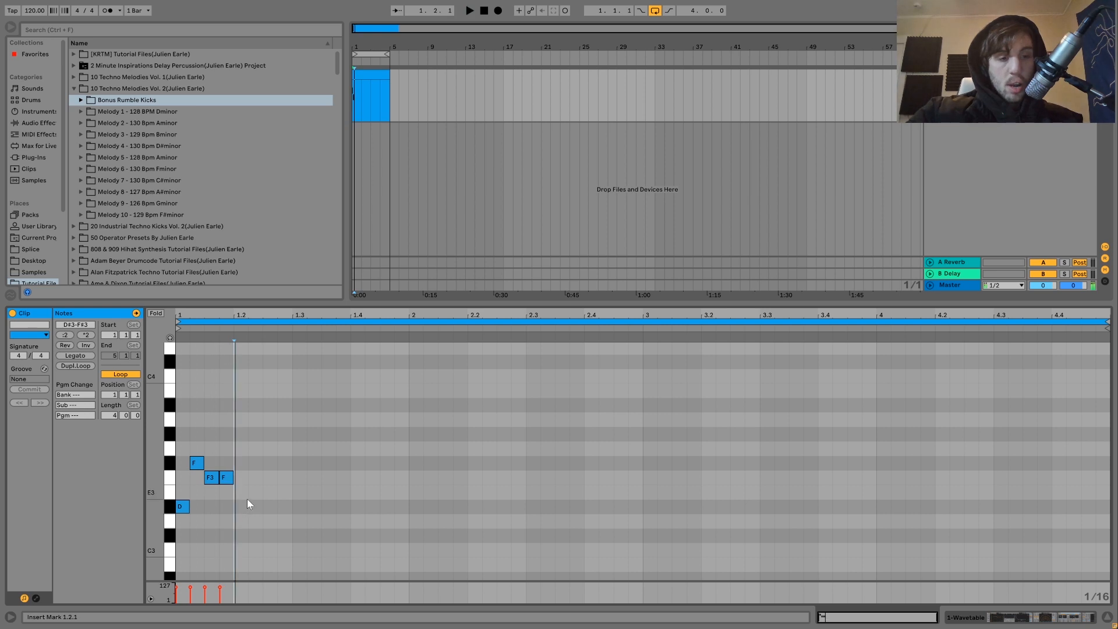
{"action": "key", "text": "space"}
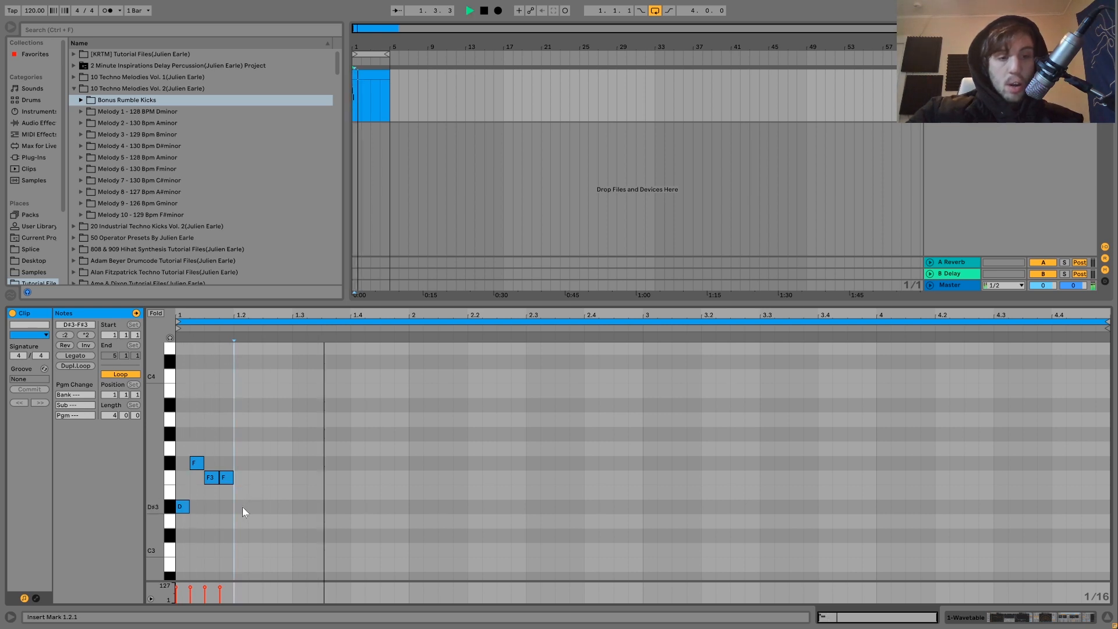
{"action": "key", "text": "space"}
Step: Shorten all four notes slightly and play the phrase back
{"action": "key", "text": "ctrl+a"}
{"action": "left_click_drag", "start_coordinate": [191, 504], "coordinate": [186, 505]}
{"action": "key", "text": "space"}
{"action": "key", "text": "space"}
Step: Duplicate bar 1 into bar 2 as a variation with F3 on 2.1.2 and F#3 on 2.1.3 and 2.1.4, and play it back
{"action": "left_click_drag", "start_coordinate": [180, 437], "coordinate": [406, 550]}
{"action": "key", "text": "ctrl+d"}
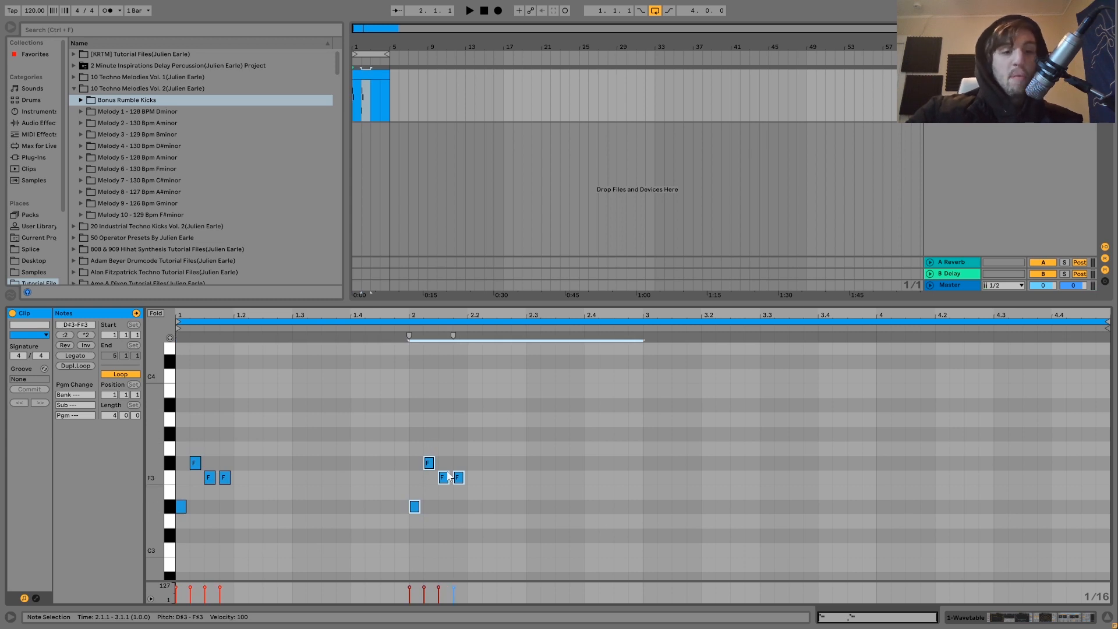
{"action": "left_click_drag", "start_coordinate": [430, 438], "coordinate": [460, 475]}
{"action": "key", "text": "Down"}
{"action": "key", "text": "Up"}
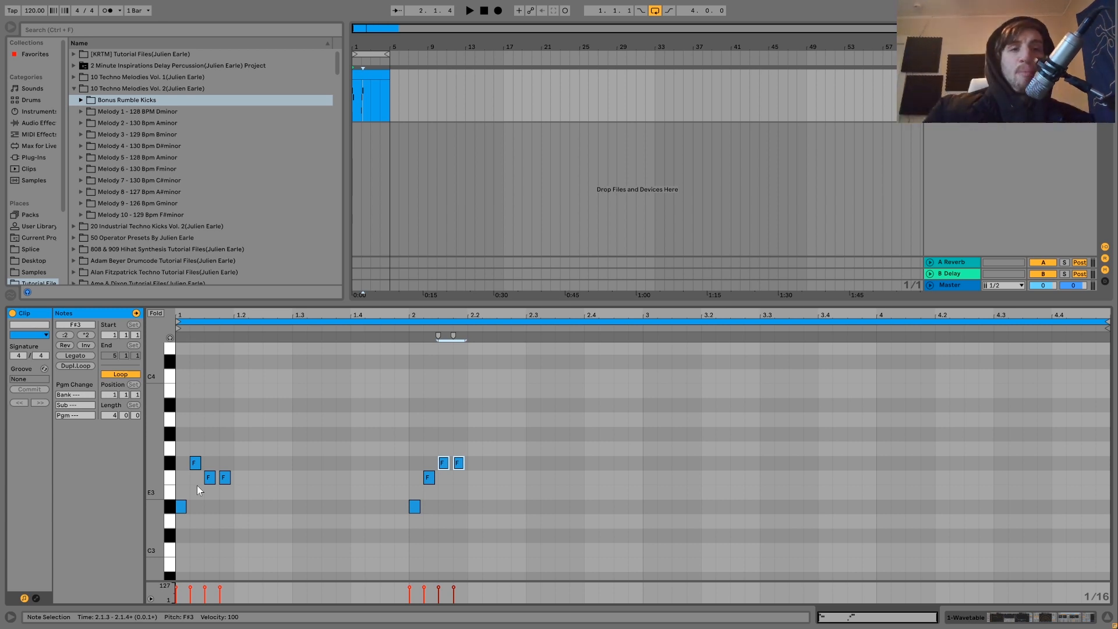
{"action": "key", "text": "space"}
{"action": "left_click", "coordinate": [411, 535]}
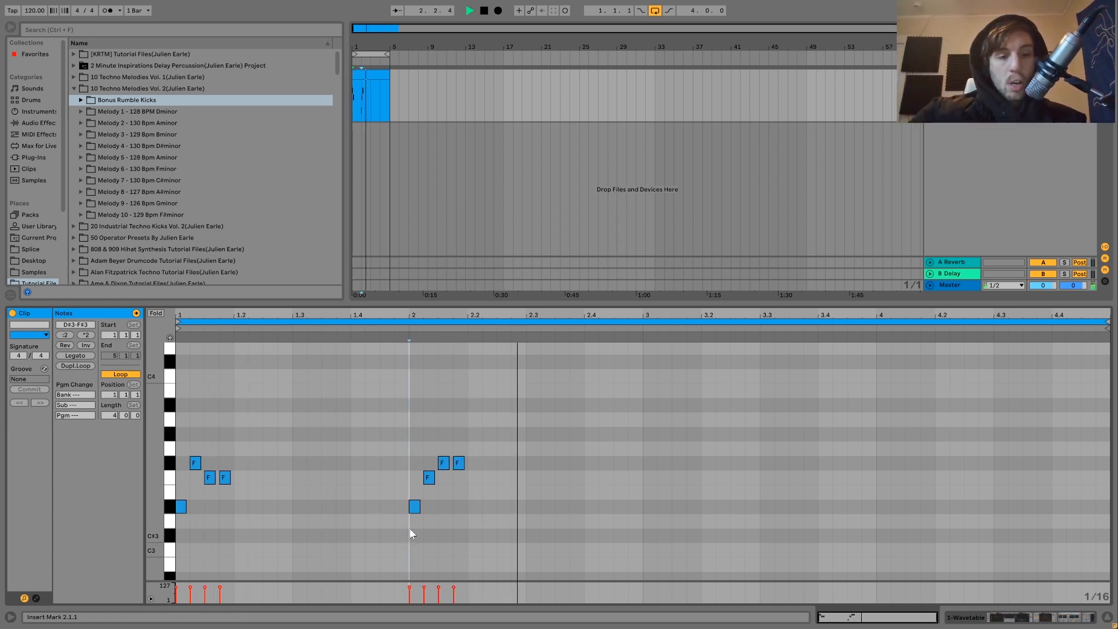
{"action": "key", "text": "space"}
Step: Move the four copied notes earlier so that they start on 1.2.3, and play the phrase back
{"action": "left_click_drag", "start_coordinate": [407, 527], "coordinate": [497, 435]}
{"action": "key", "text": "Left"}
{"action": "key", "text": "Left"}
{"action": "key", "text": "Left"}
{"action": "key", "text": "Left"}
{"action": "key", "text": "Left"}
{"action": "key", "text": "Left"}
{"action": "key", "text": "Left"}
{"action": "key", "text": "Left"}
{"action": "key", "text": "Left"}
{"action": "key", "text": "Left"}
{"action": "key", "text": "Left"}
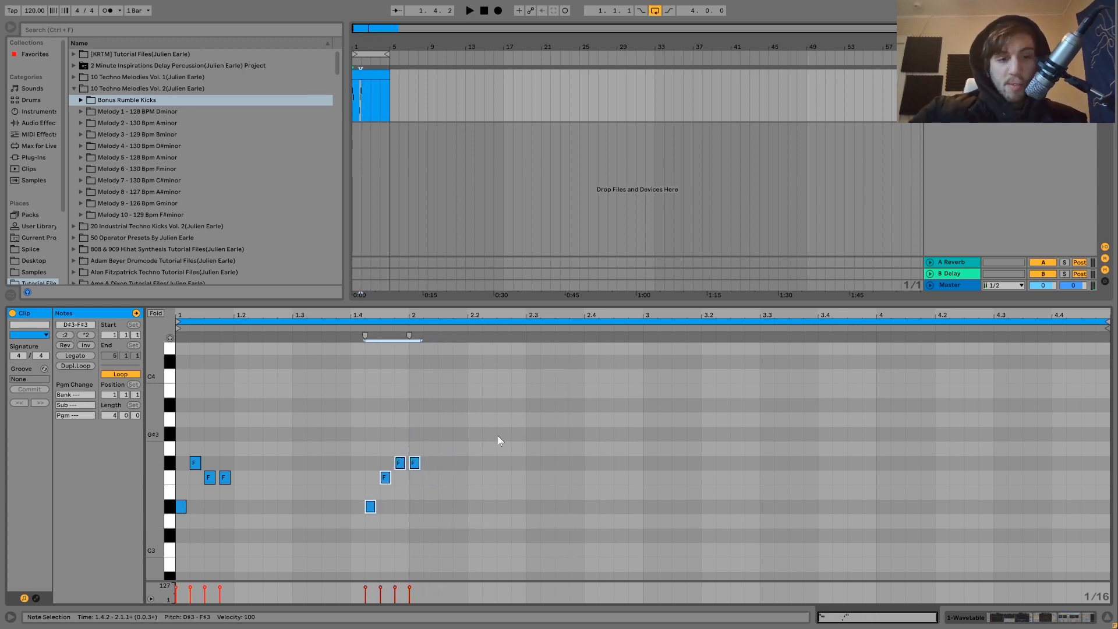
{"action": "key", "text": "Right"}
{"action": "key", "text": "space"}
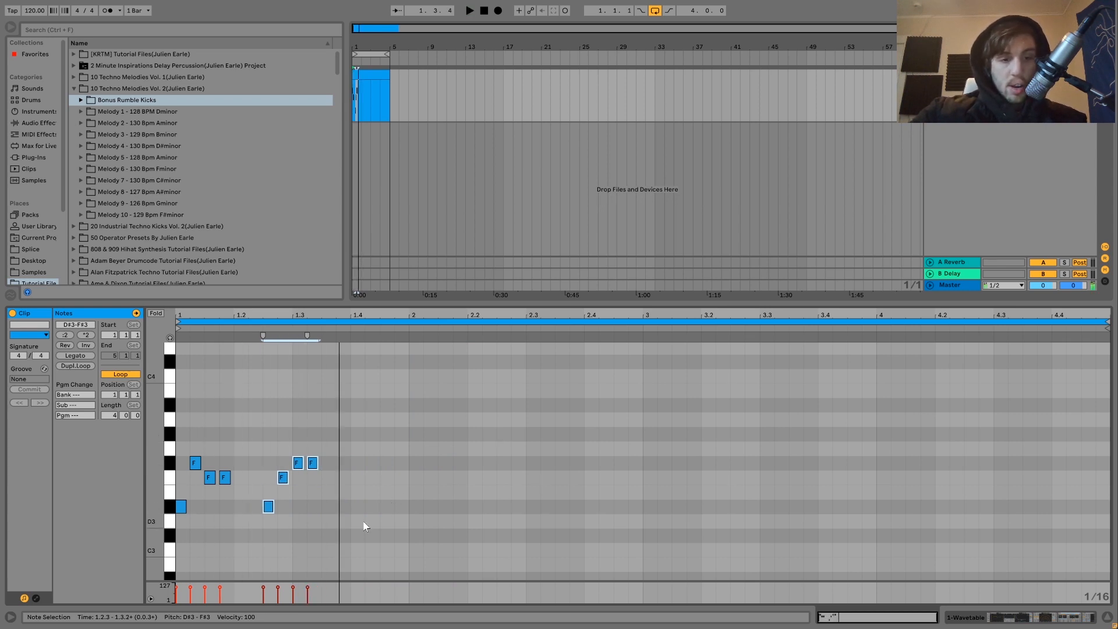
Step: Try a B2 note on 1.4.1, delete it, and stop playback
{"action": "double_click", "coordinate": [355, 563]}
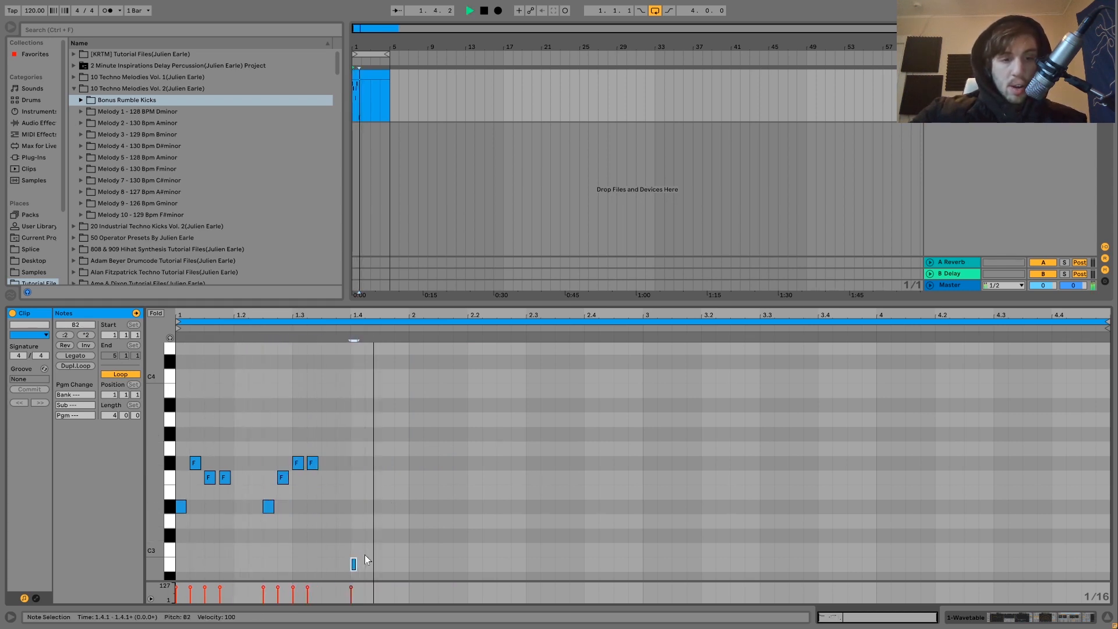
{"action": "key", "text": "Delete"}
{"action": "left_click", "coordinate": [350, 551]}
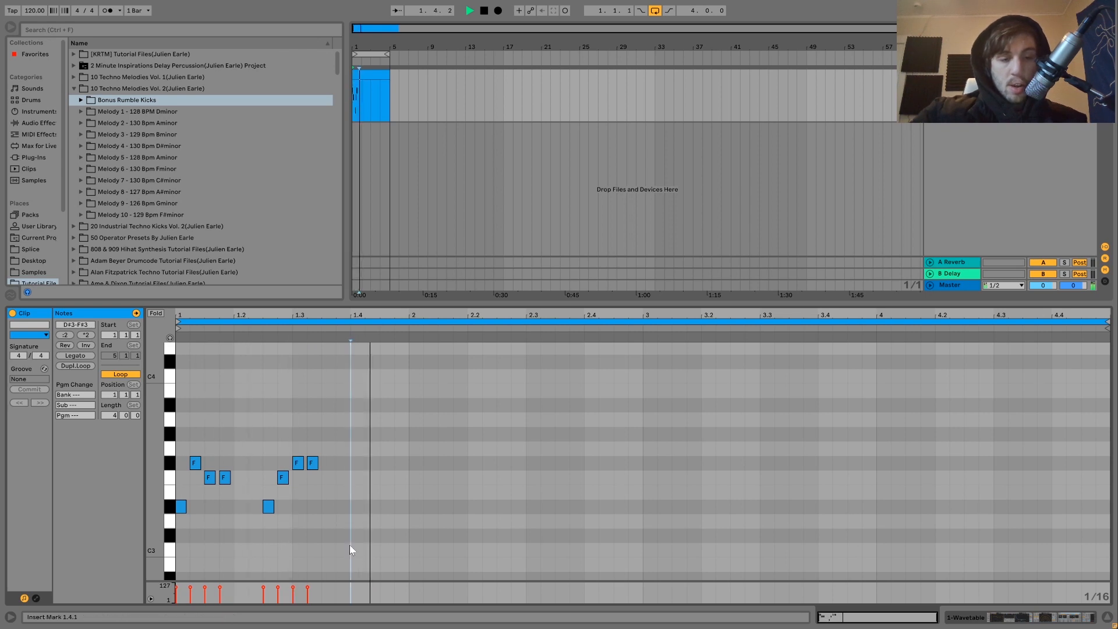
{"action": "key", "text": "space"}
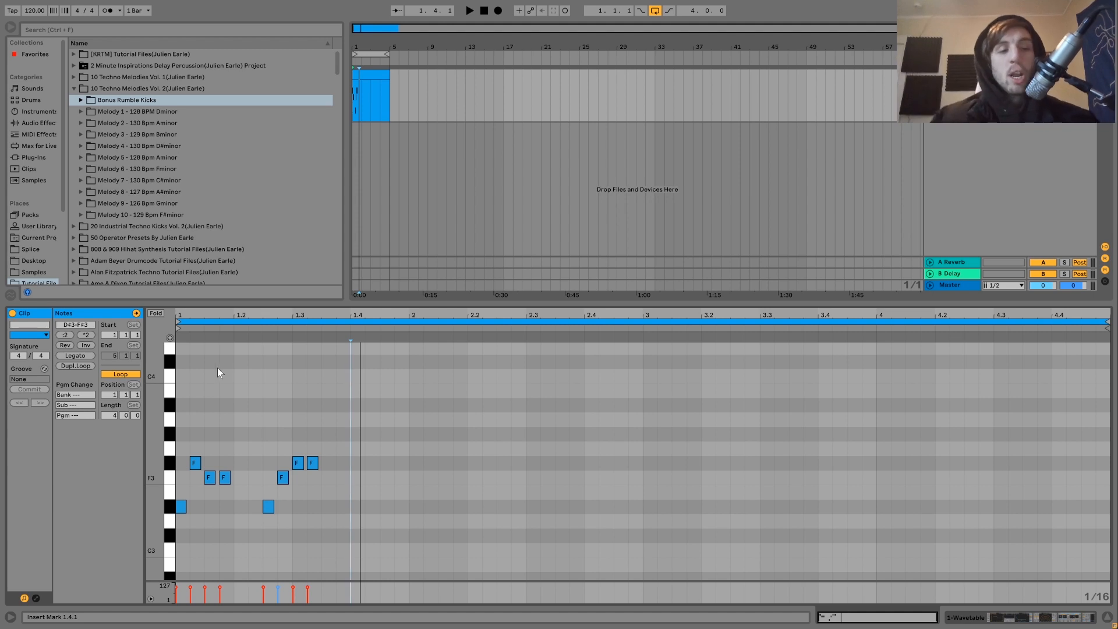
Step: Raise the three F#3 notes to A#3 and the three F3 notes to F#3, and play the phrase back
{"action": "left_click_drag", "start_coordinate": [191, 445], "coordinate": [331, 460]}
{"action": "key", "text": "Up"}
{"action": "key", "text": "Up"}
{"action": "key", "text": "Up"}
{"action": "key", "text": "Up"}
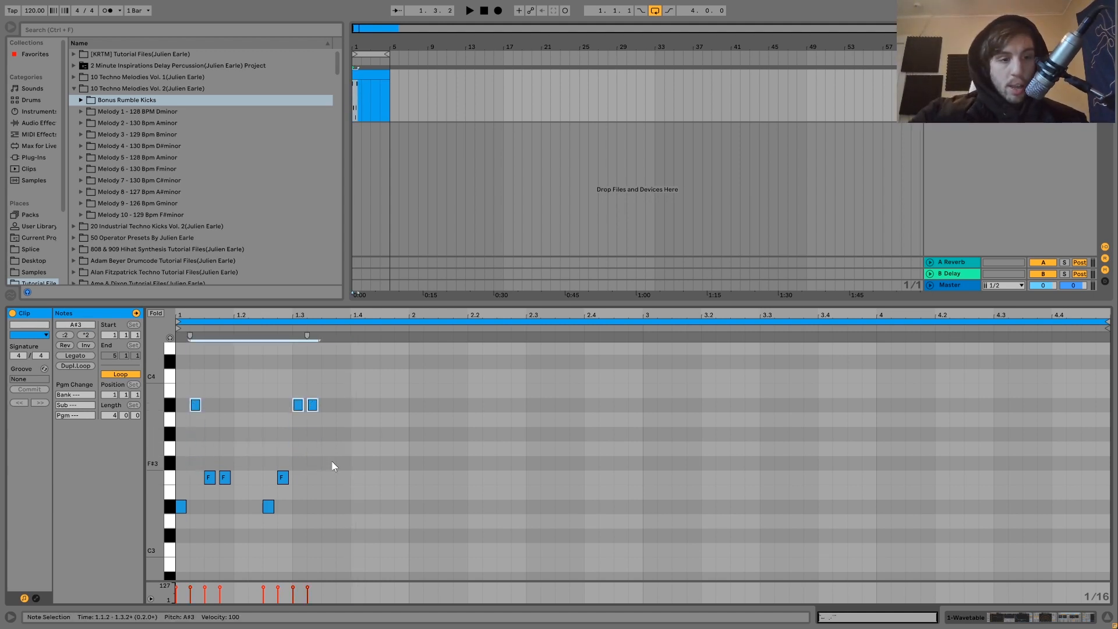
{"action": "left_click_drag", "start_coordinate": [200, 451], "coordinate": [317, 481]}
{"action": "key", "text": "Up"}
{"action": "key", "text": "space"}
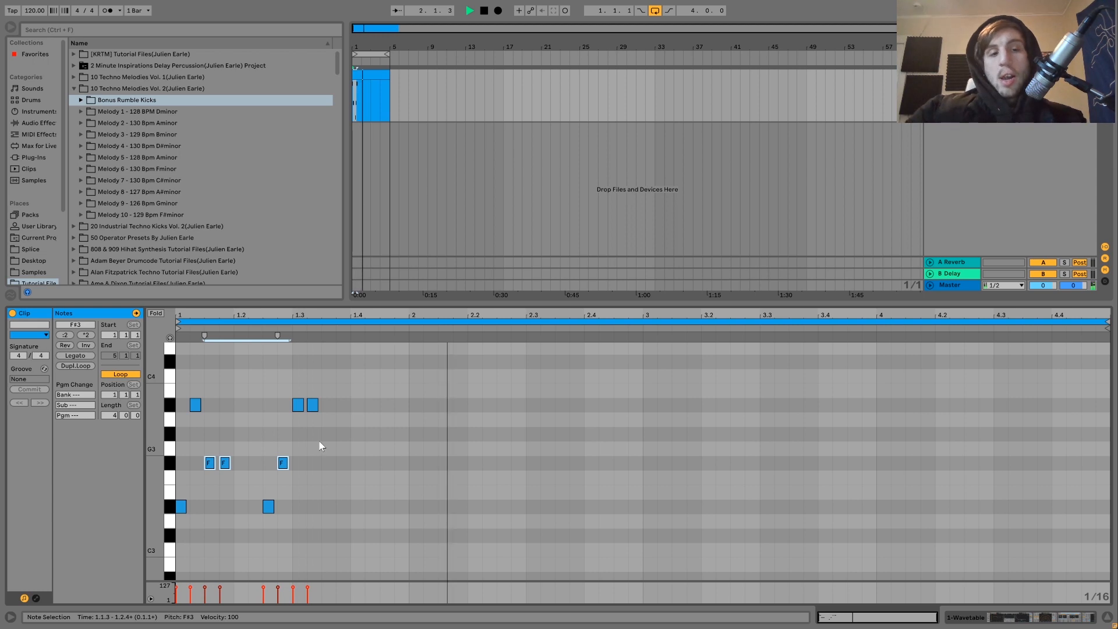
{"action": "key", "text": "space"}
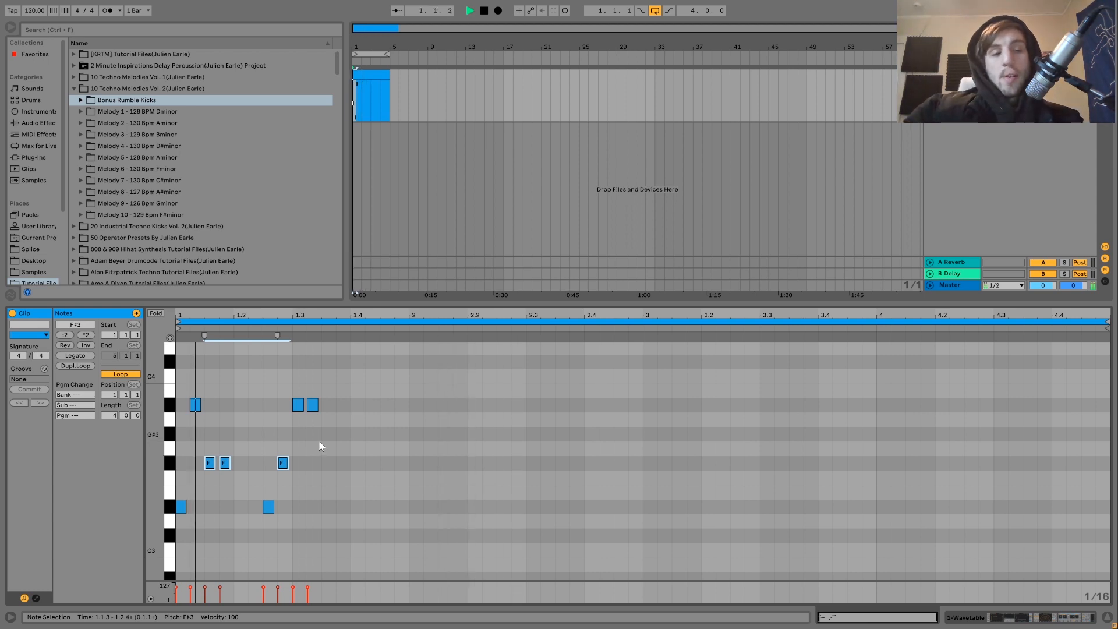
Step: Add a B3 note and try it on 1.2.1 and 1.2.2, playing the phrase back
{"action": "double_click", "coordinate": [324, 390]}
{"action": "key", "text": "Left"}
{"action": "key", "text": "Left"}
{"action": "key", "text": "Left"}
{"action": "key", "text": "Left"}
{"action": "key", "text": "Left"}
{"action": "key", "text": "Left"}
{"action": "key", "text": "space"}
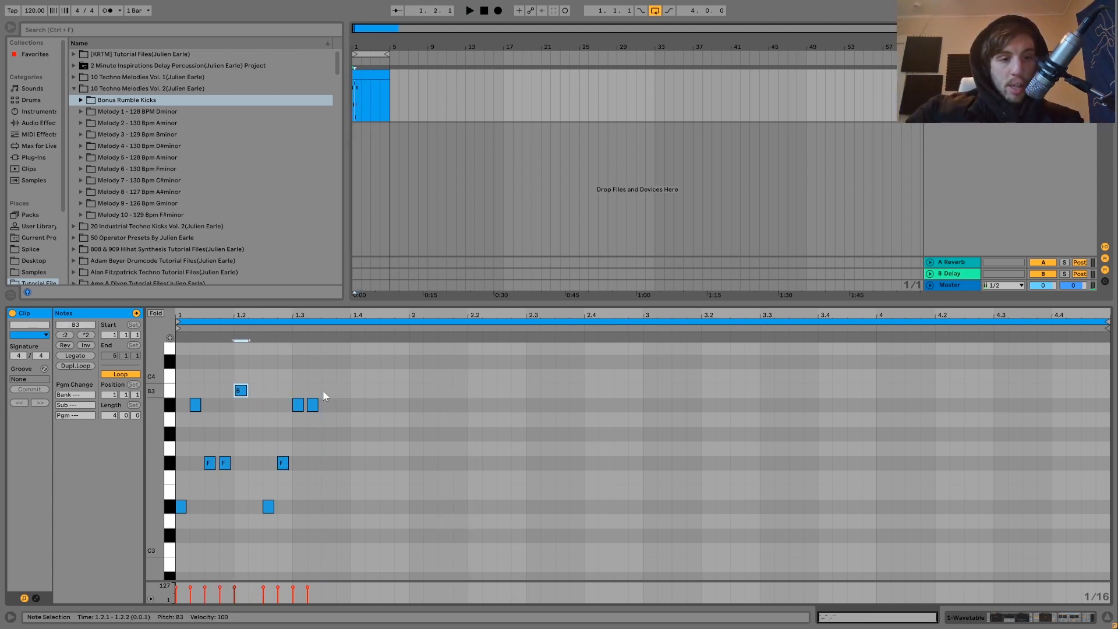
{"action": "key", "text": "Right"}
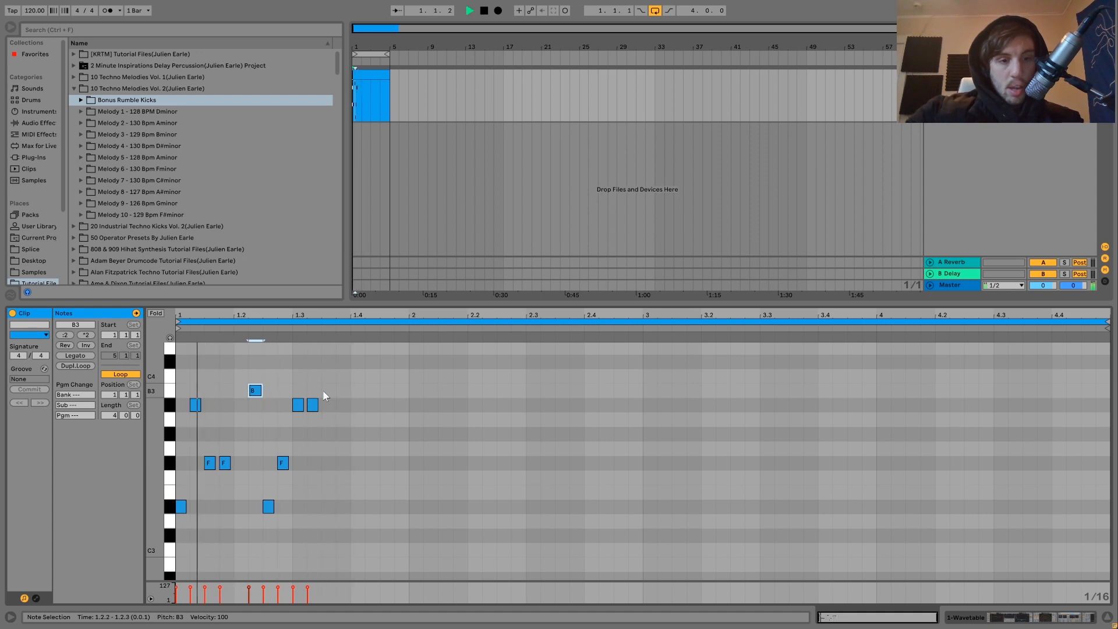
{"action": "key", "text": "space"}
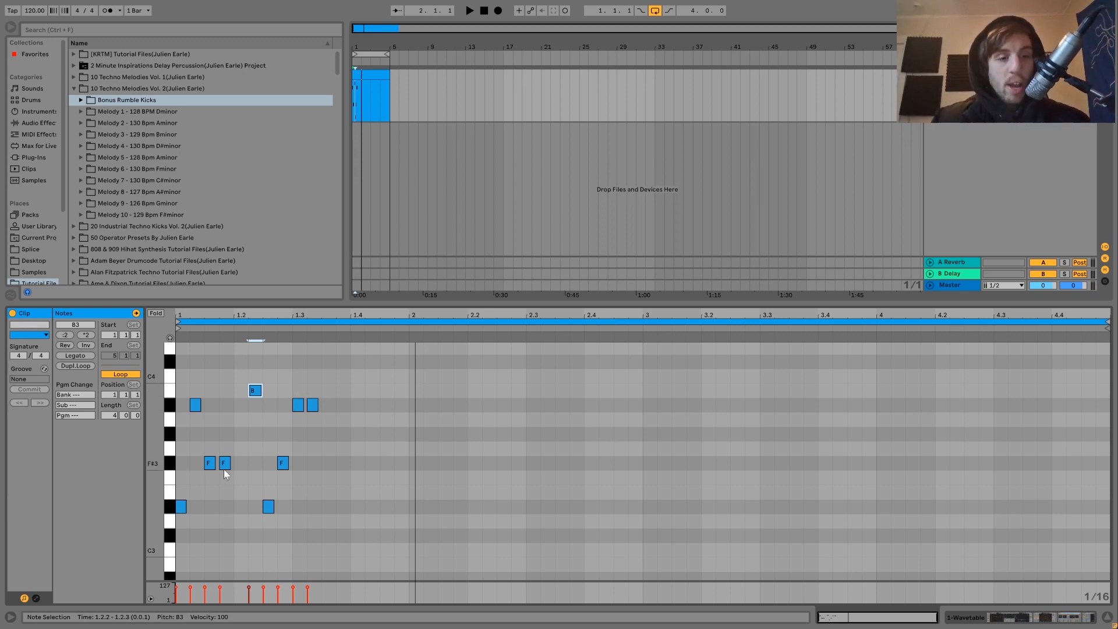
Step: Select the first four notes as a group, and delete the B3 note on 1.2.2
{"action": "left_click_drag", "start_coordinate": [226, 394], "coordinate": [177, 515]}
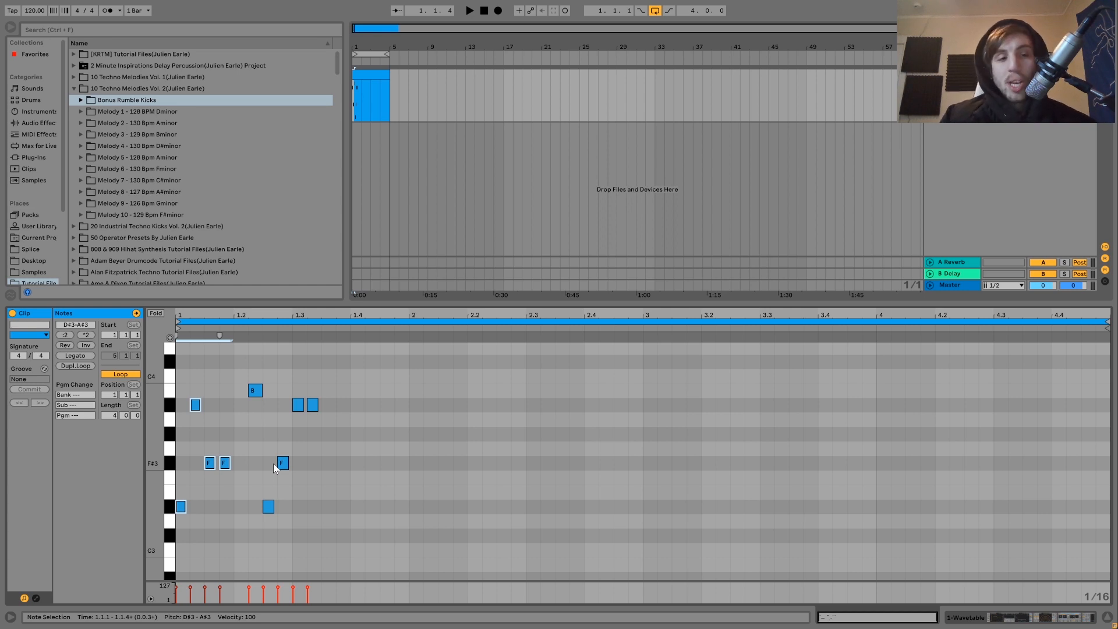
{"action": "left_click", "coordinate": [254, 390]}
{"action": "key", "text": "Delete"}
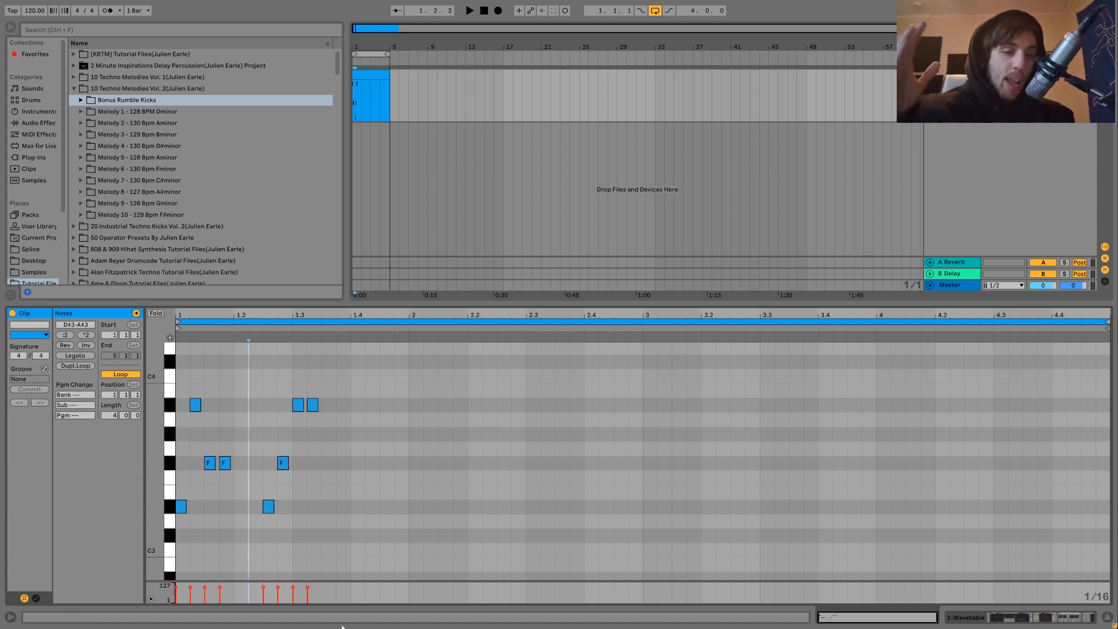
Step: Play the phrase, add a D3 note on 1.3.4, and play it back with the new note
{"action": "key", "text": "space"}
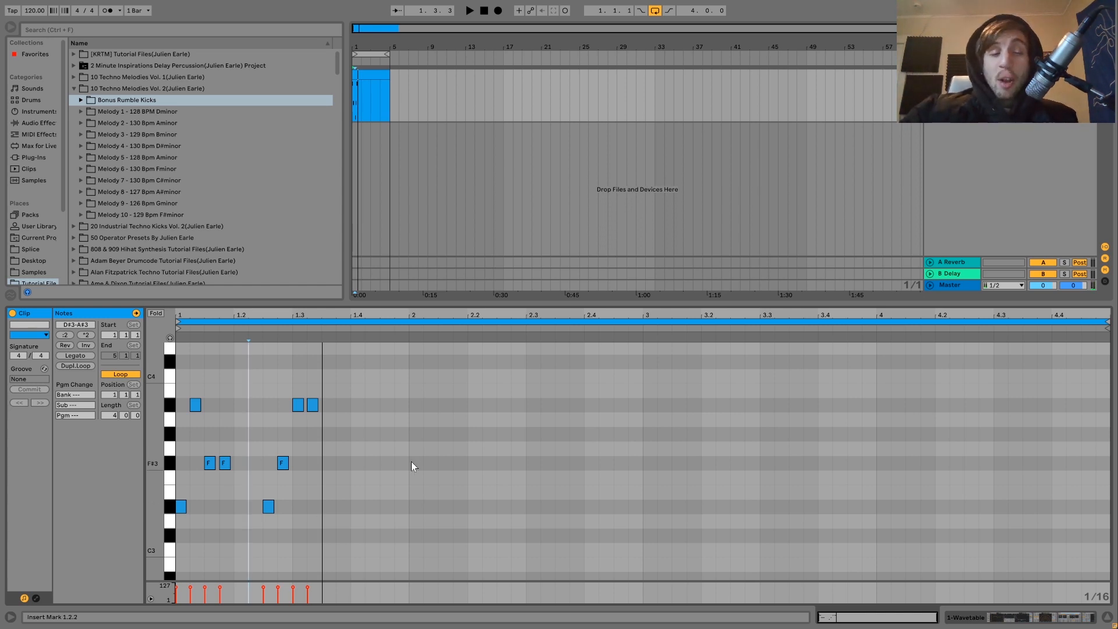
{"action": "double_click", "coordinate": [344, 522]}
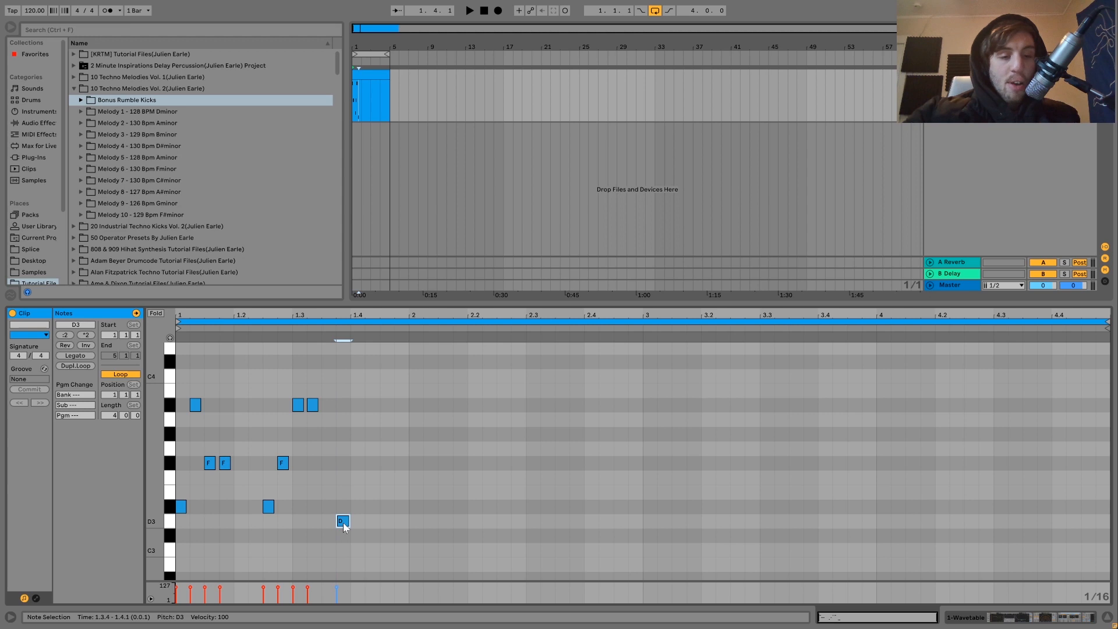
{"action": "key", "text": "space"}
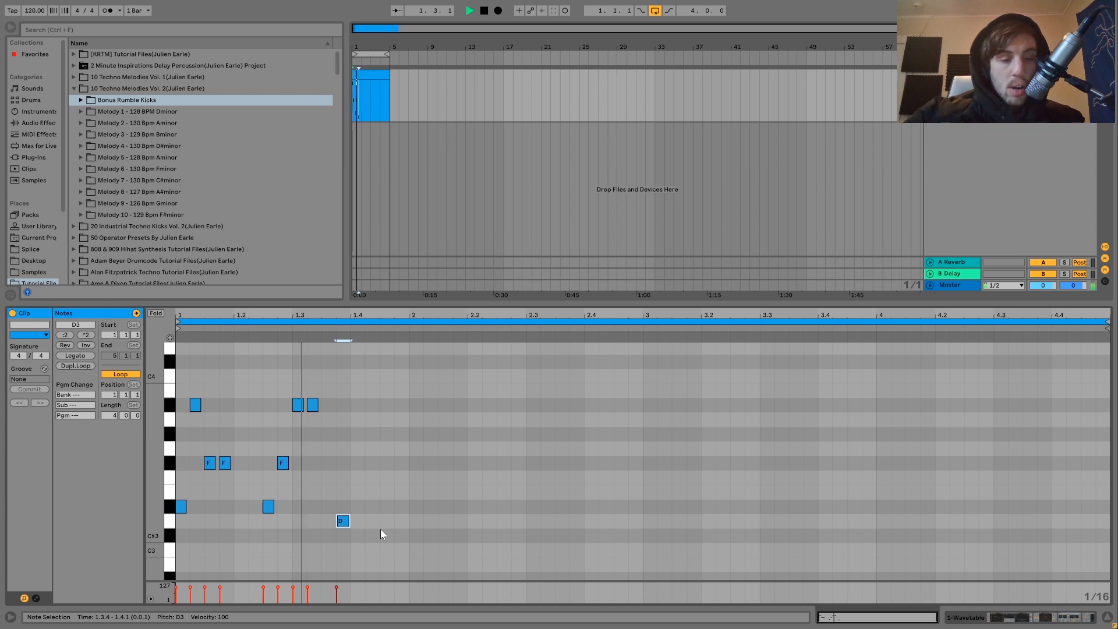
Step: Duplicate all the notes of the phrase and shift the copy so that it starts on 2.1.1
{"action": "key", "text": "ctrl+a"}
{"action": "key", "text": "ctrl+d"}
{"action": "key", "text": "Right"}
{"action": "key", "text": "Right"}
{"action": "key", "text": "Right"}
{"action": "key", "text": "Right"}
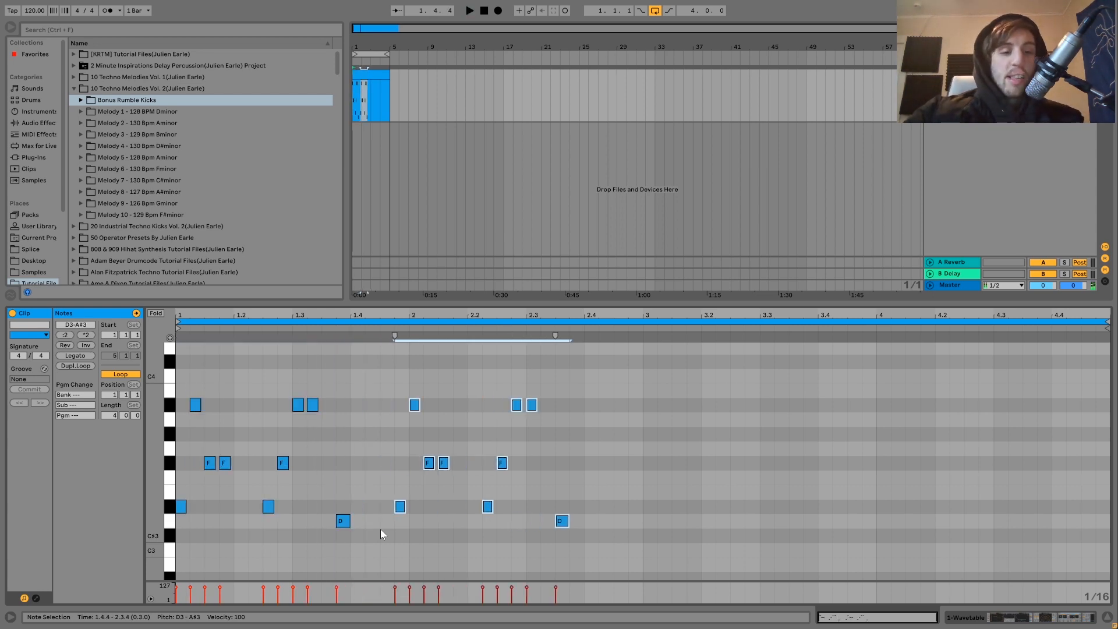
{"action": "key", "text": "Left"}
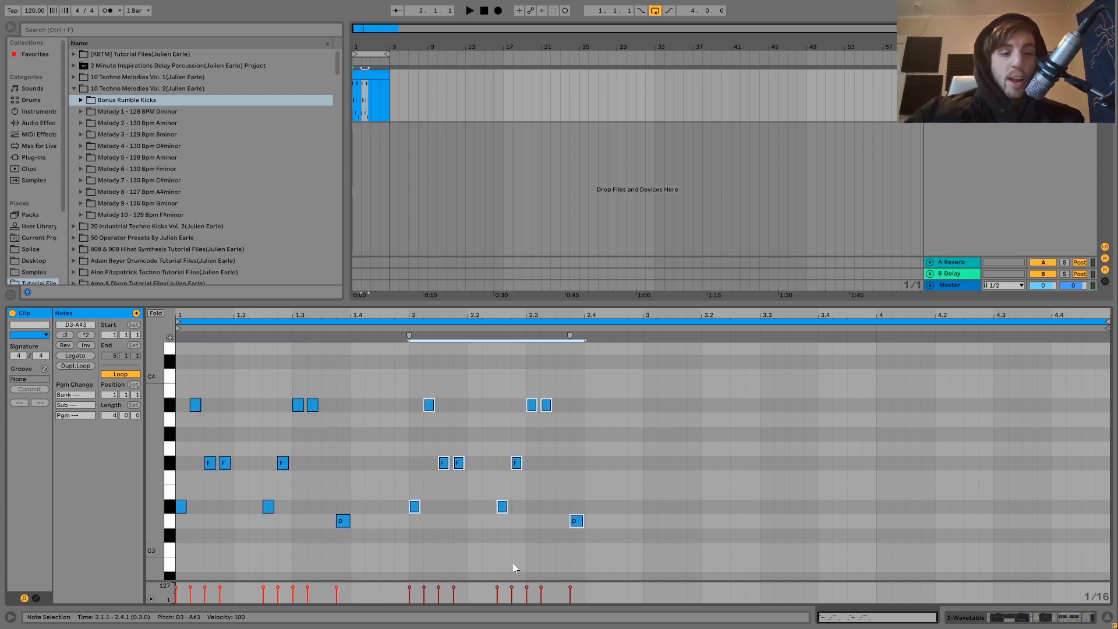
Step: Play back the melody with its repeat in bar 2, stop playback, and show the Wavetable track's devices
{"action": "key", "text": "space"}
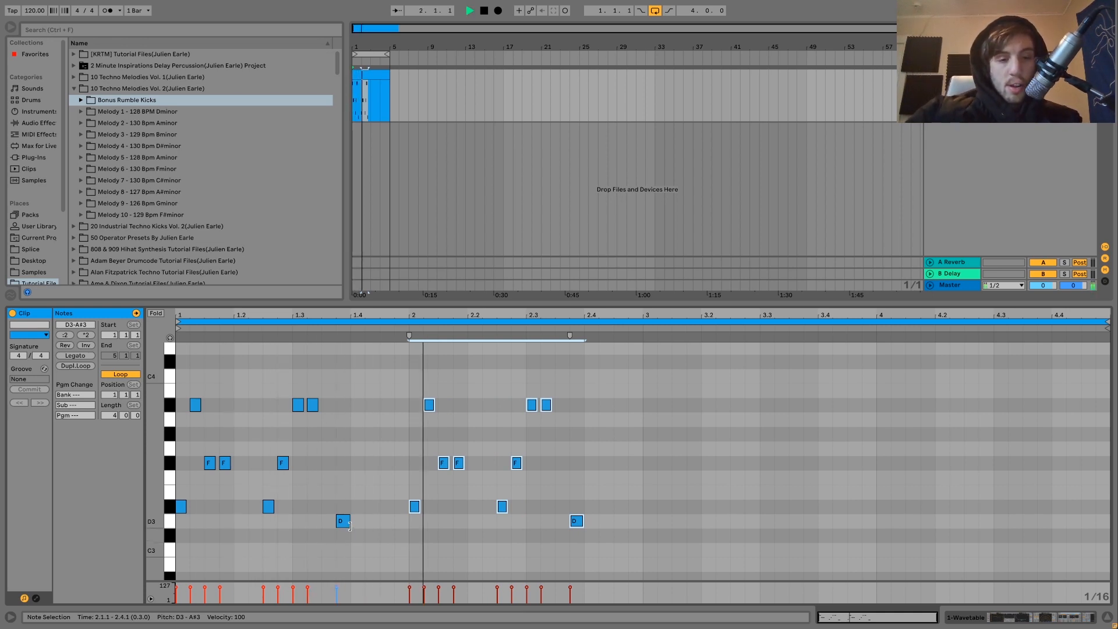
{"action": "key", "text": "space"}
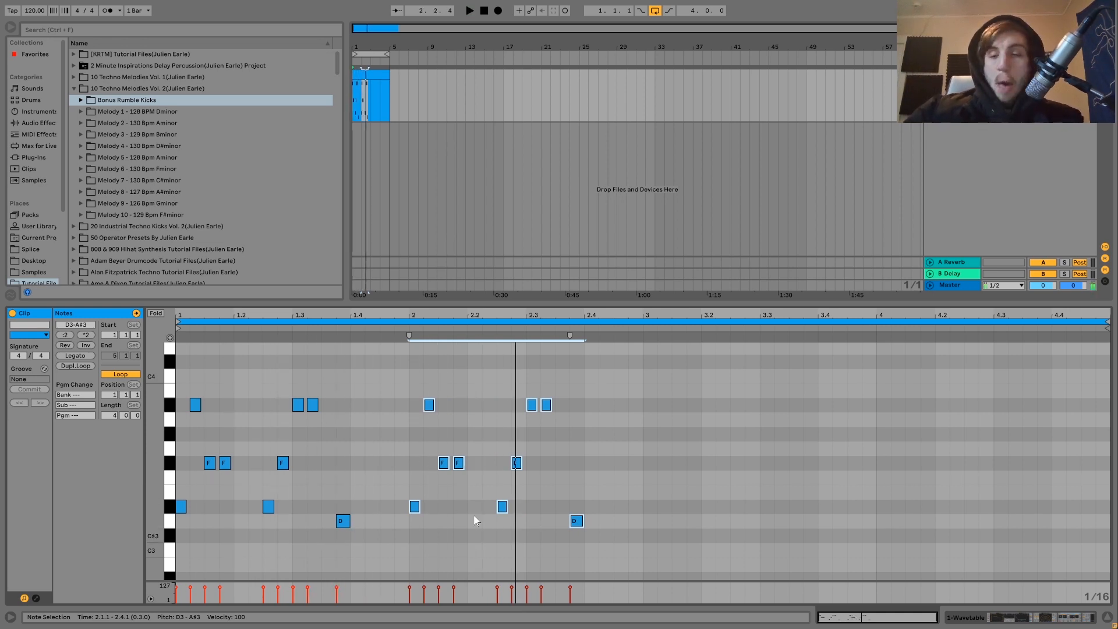
{"action": "left_click", "coordinate": [414, 507]}
{"action": "key", "text": "space"}
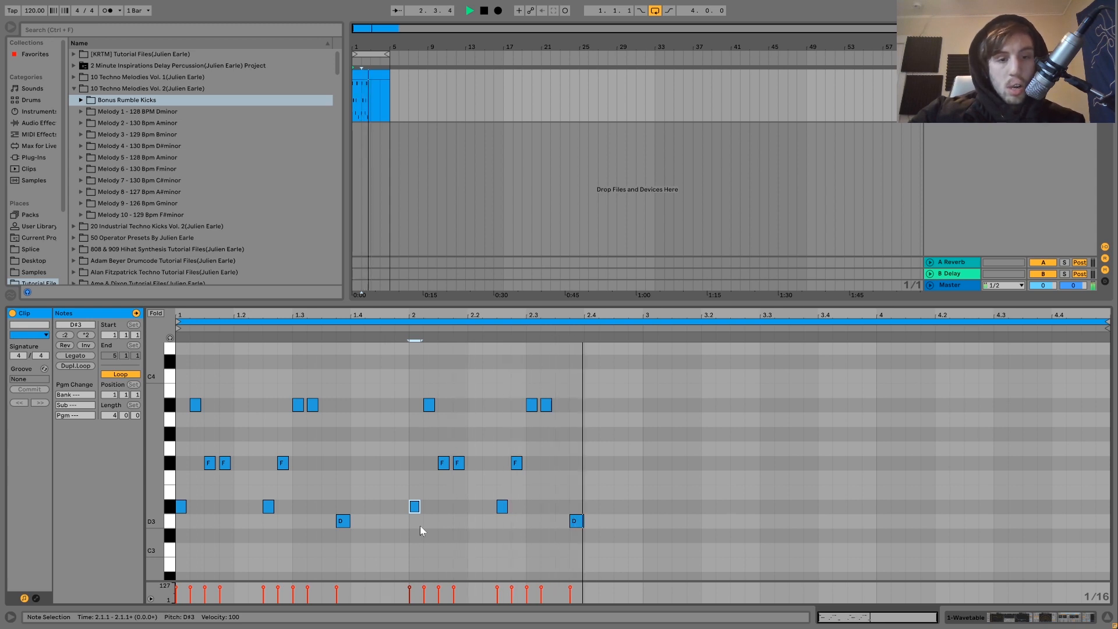
{"action": "key", "text": "space"}
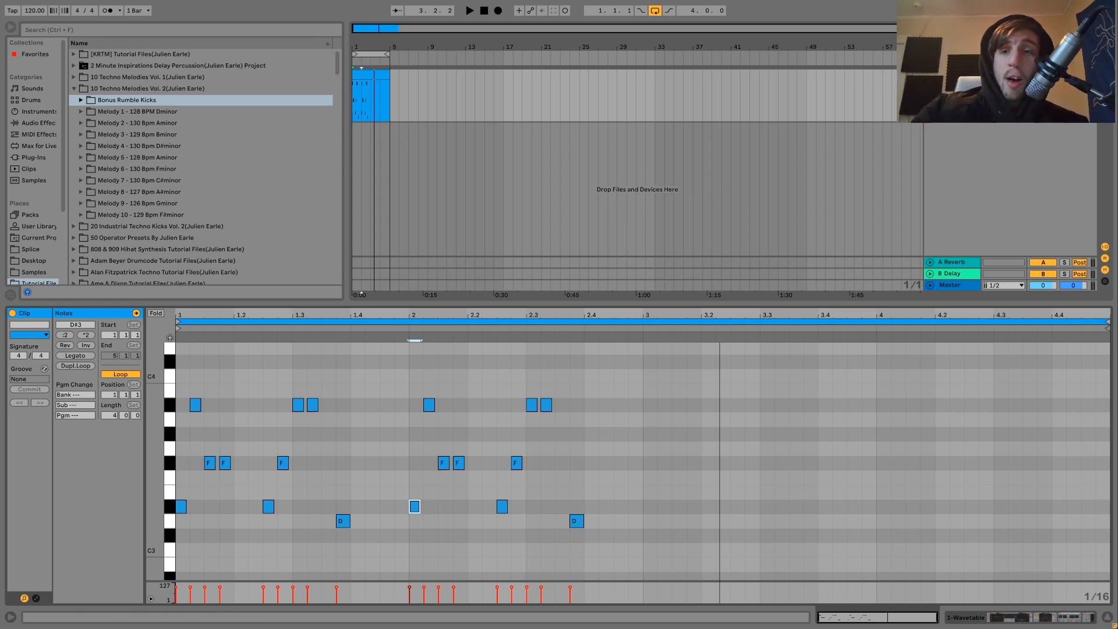
{"action": "double_click", "coordinate": [952, 74]}
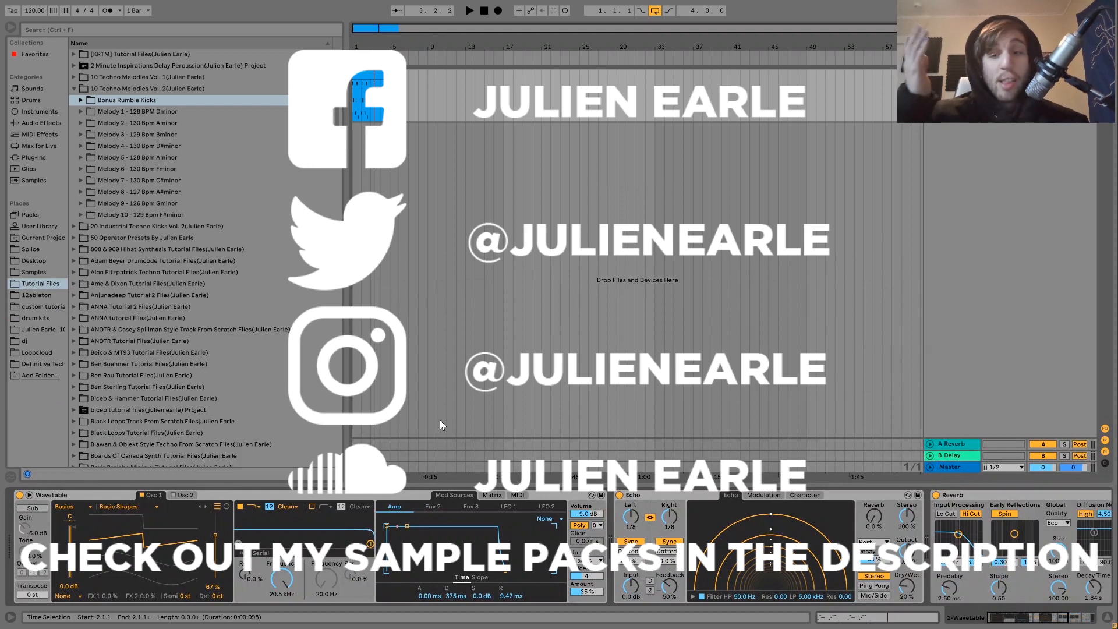